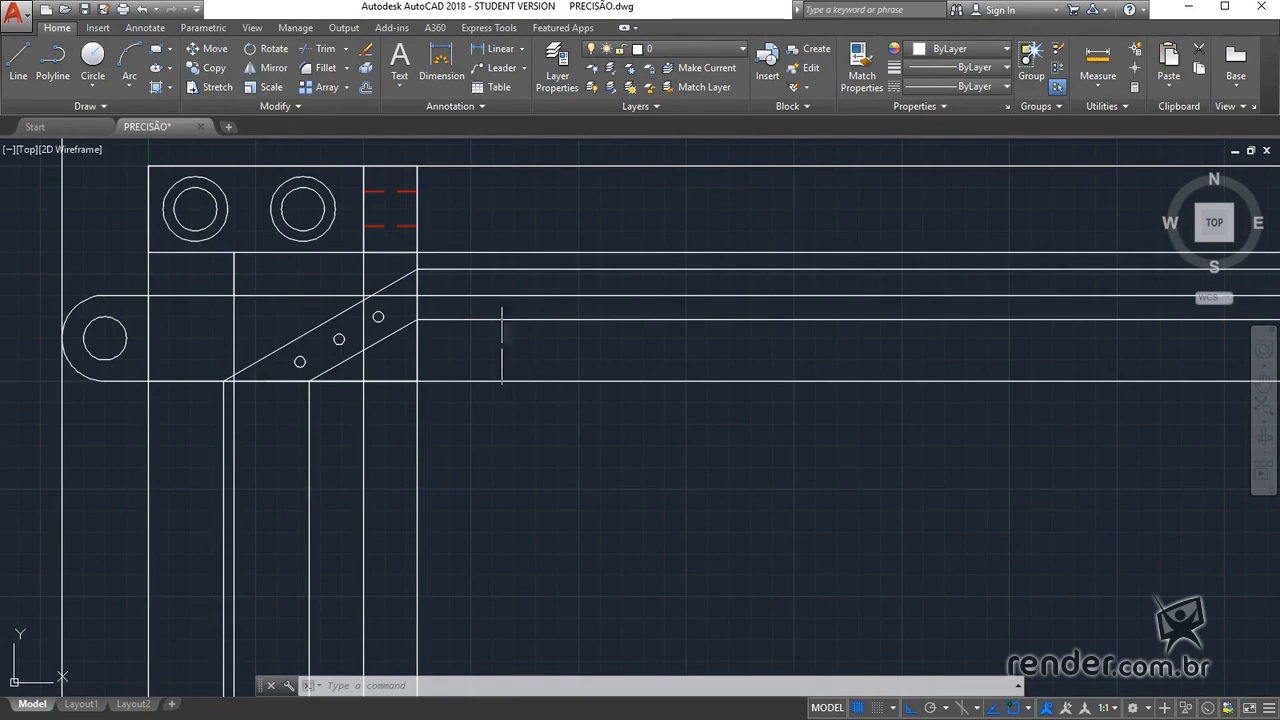
- Toggle object snap off and back on, then add Midpoint to the active snap modes
{"action": "left_click", "coordinate": [18, 62]}
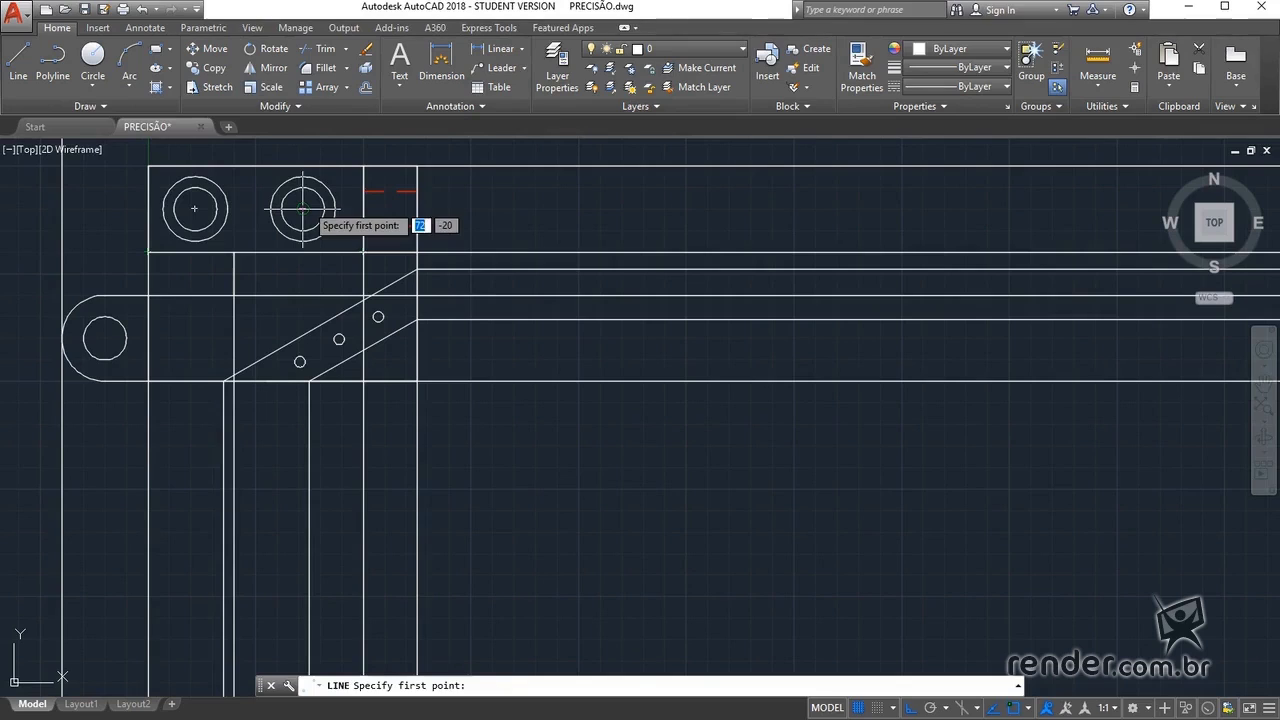
{"action": "key", "text": "Escape"}
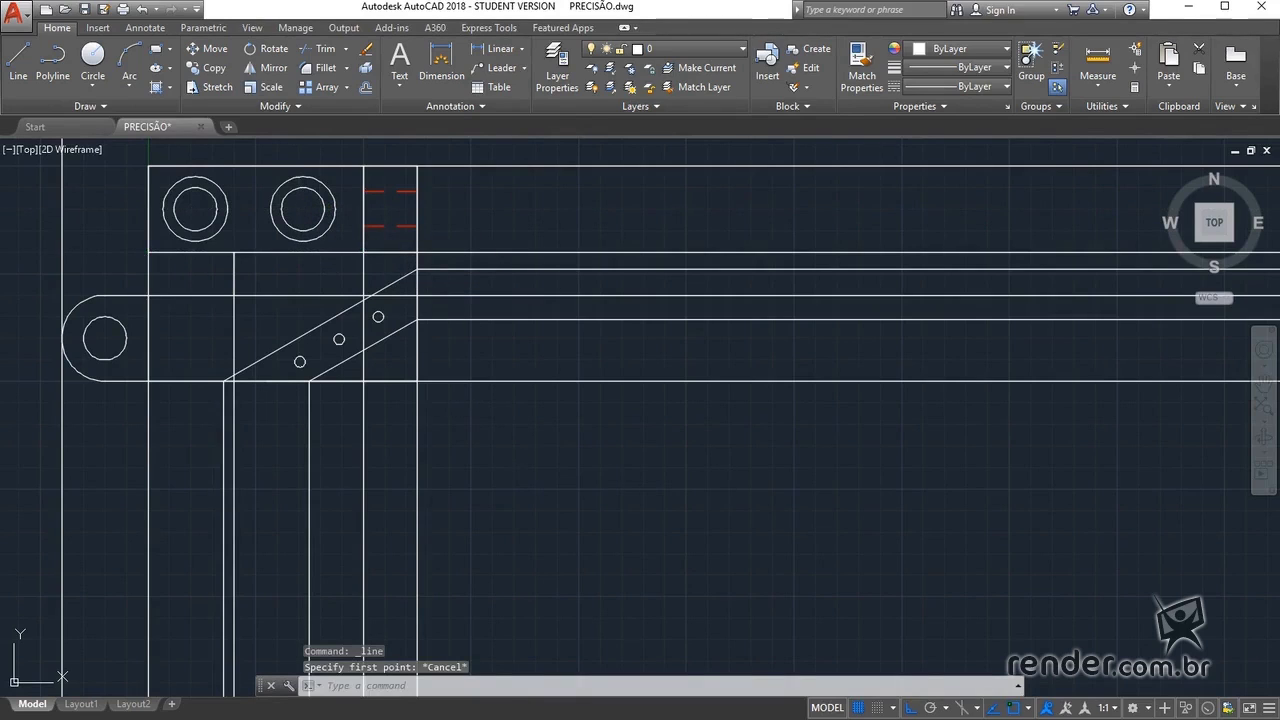
{"action": "left_click", "coordinate": [1015, 708]}
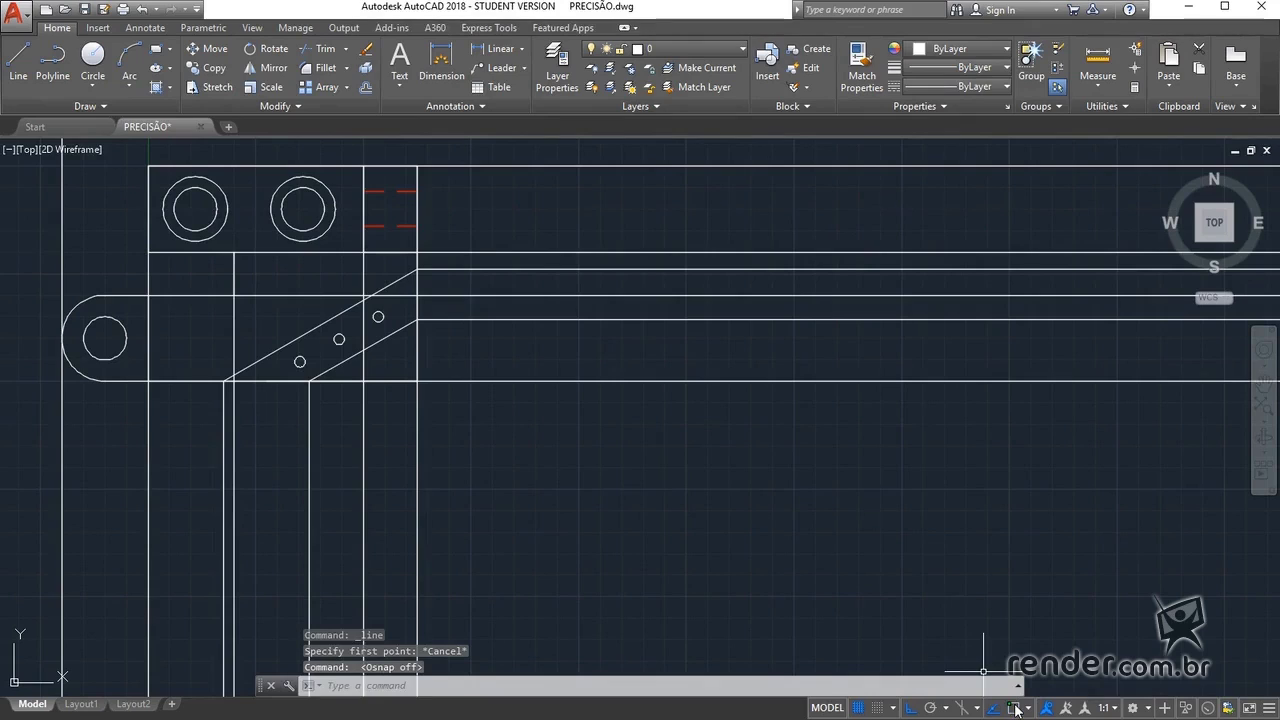
{"action": "left_click", "coordinate": [1015, 708]}
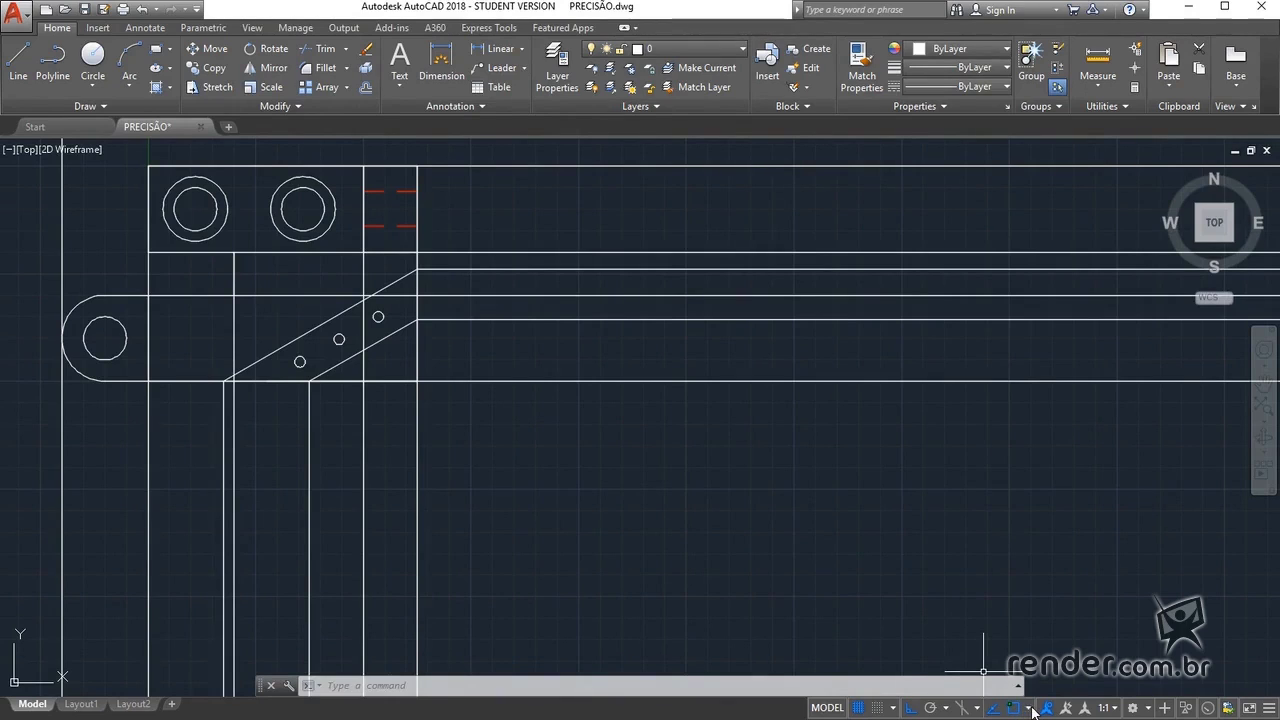
{"action": "left_click", "coordinate": [1029, 708]}
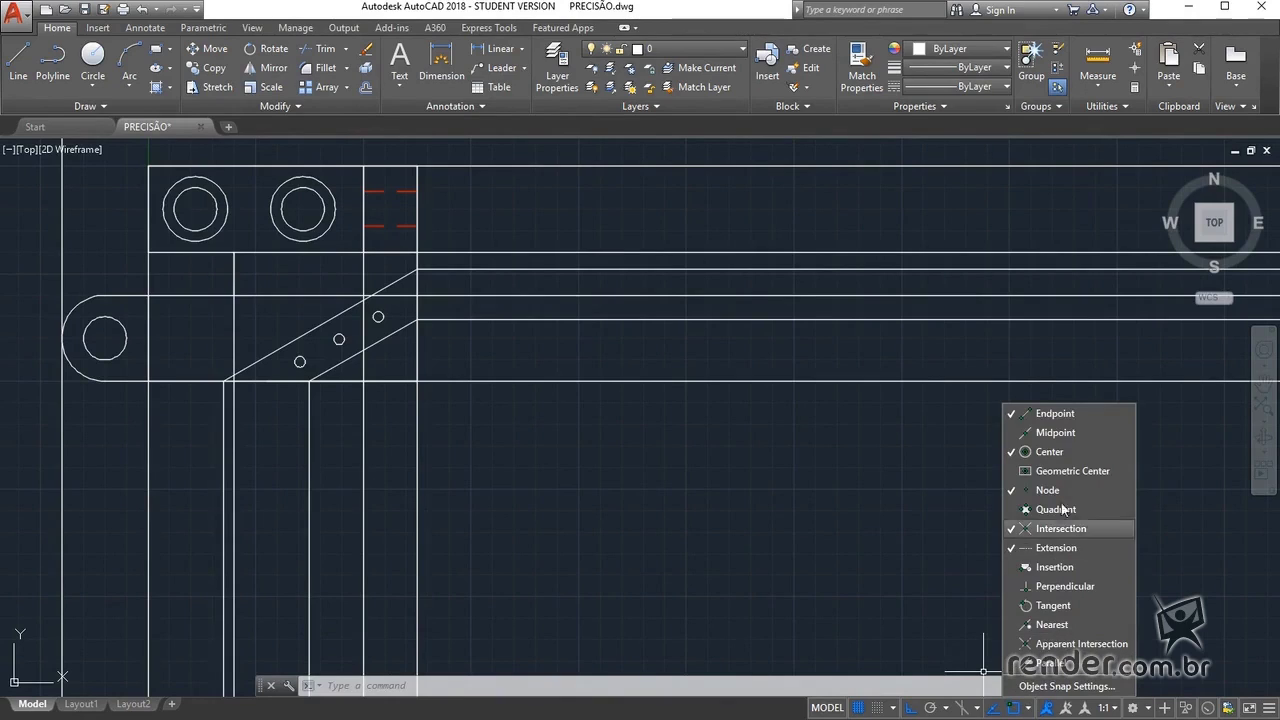
{"action": "left_click", "coordinate": [1065, 435]}
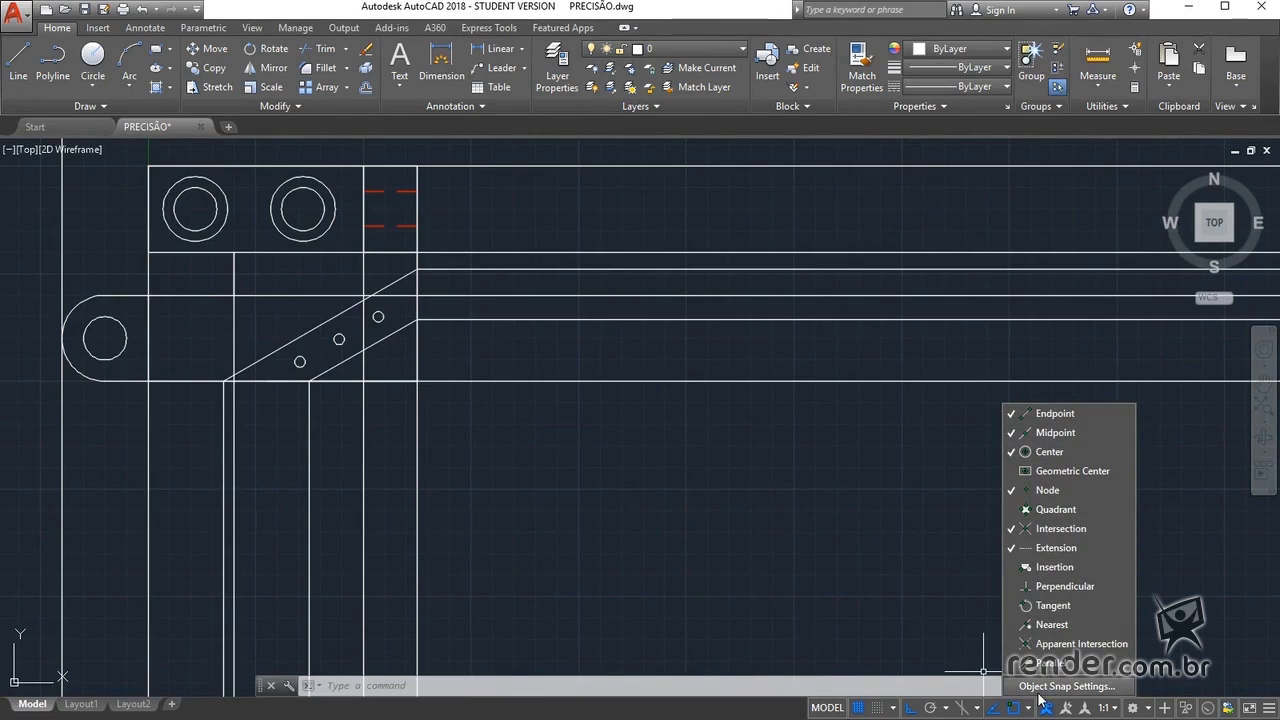
- Turn on object snap and tracking with Endpoint, Midpoint, Center, Intersection, Extension and Perpendicular
{"action": "left_click", "coordinate": [1125, 688]}
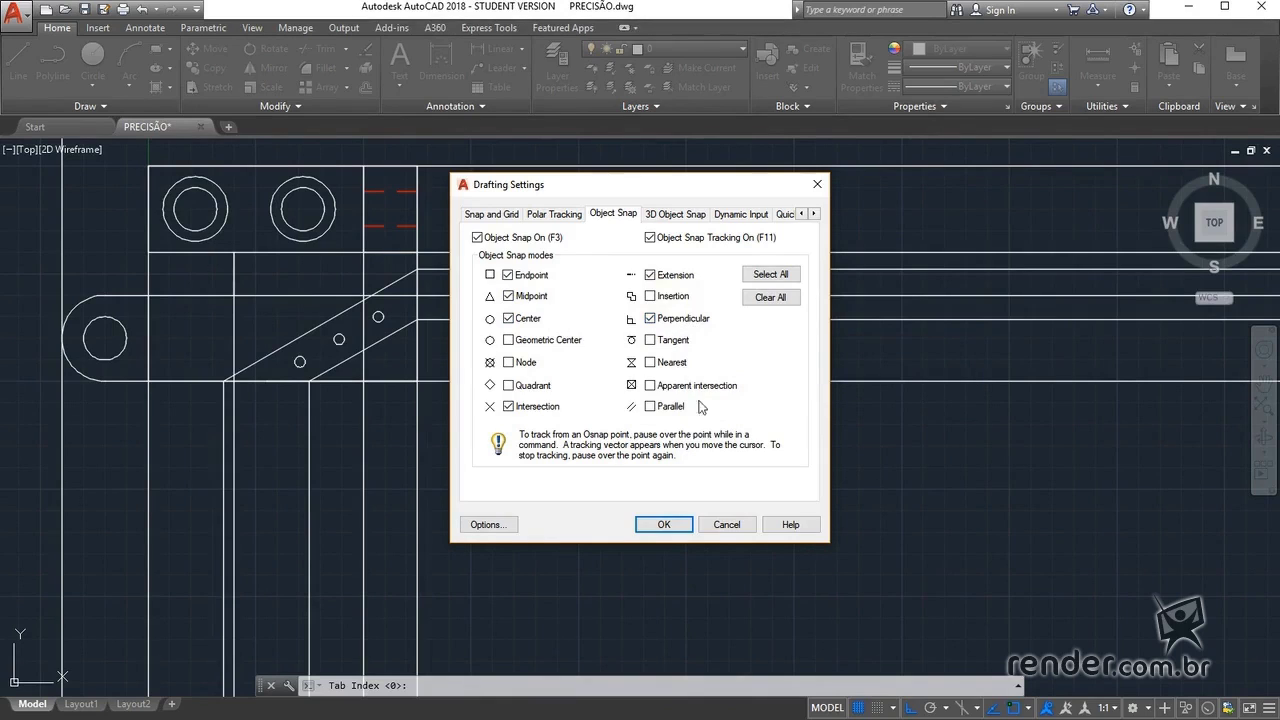
{"action": "left_click", "coordinate": [664, 525]}
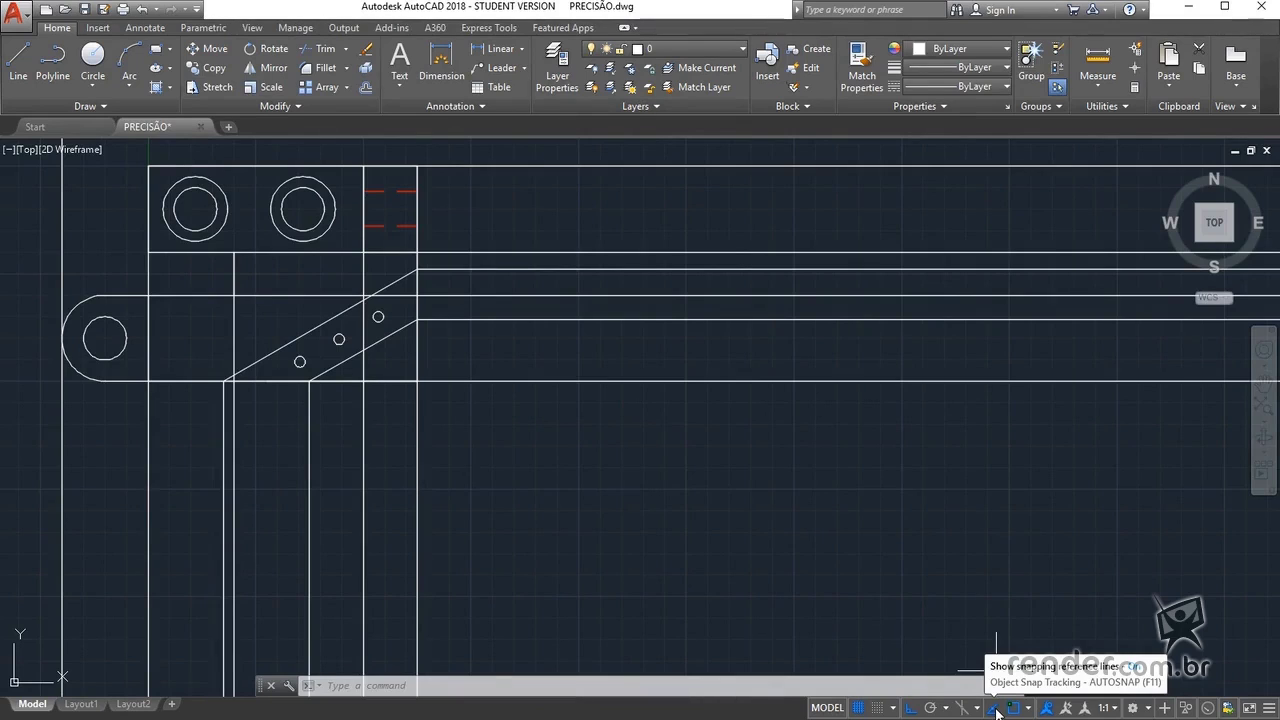
{"action": "left_click", "coordinate": [996, 711]}
{"action": "left_click", "coordinate": [996, 711]}
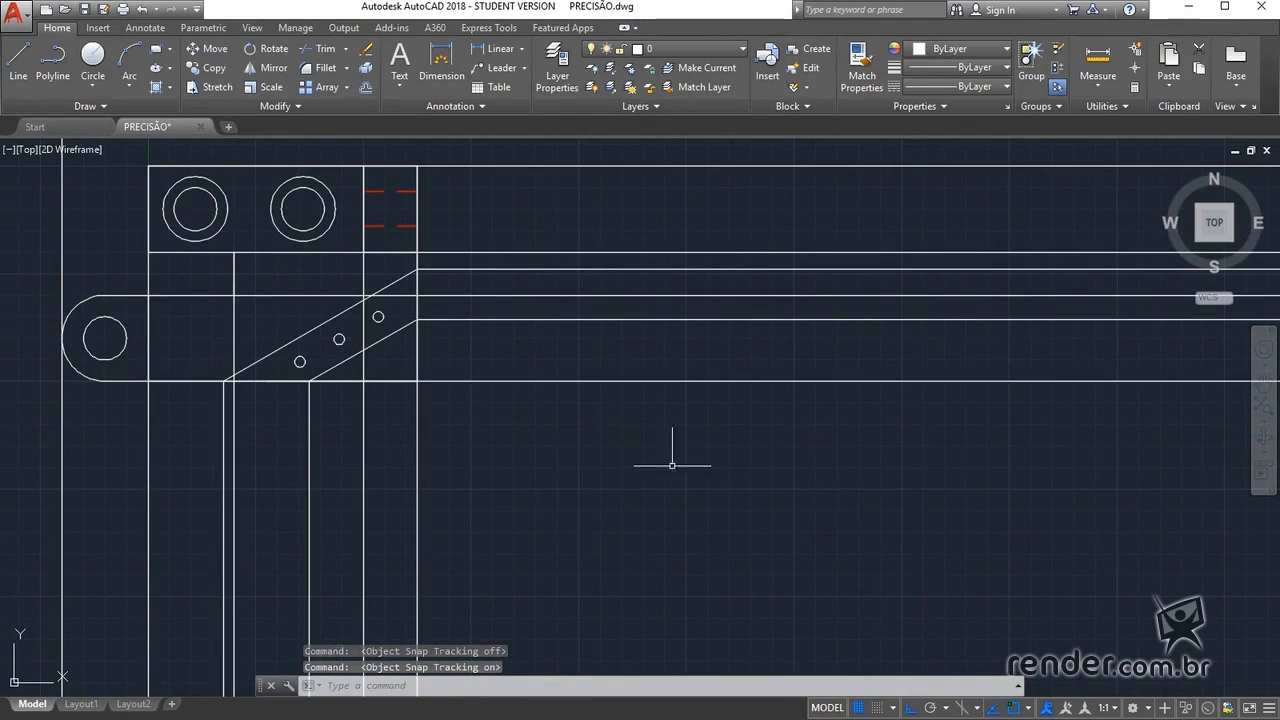
- Draw a vertical line from the top of the new view down to the part's bottom edge
{"action": "left_click", "coordinate": [16, 70]}
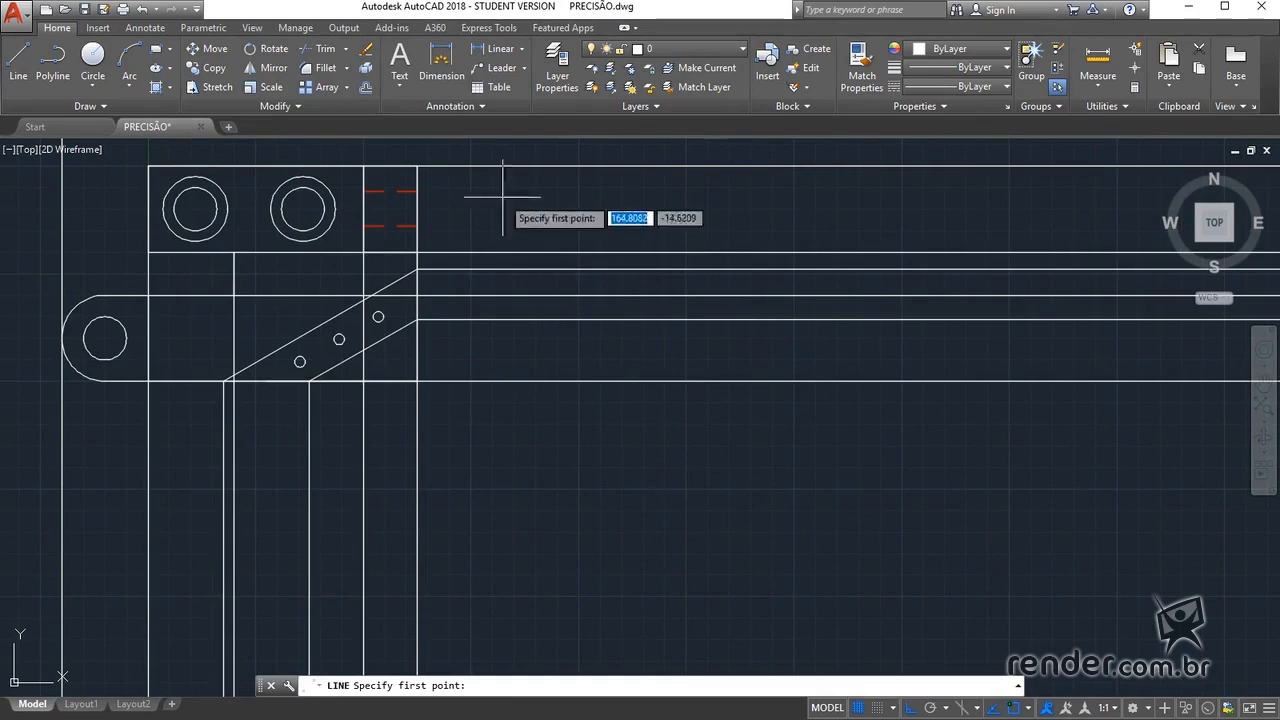
{"action": "left_click", "coordinate": [532, 164]}
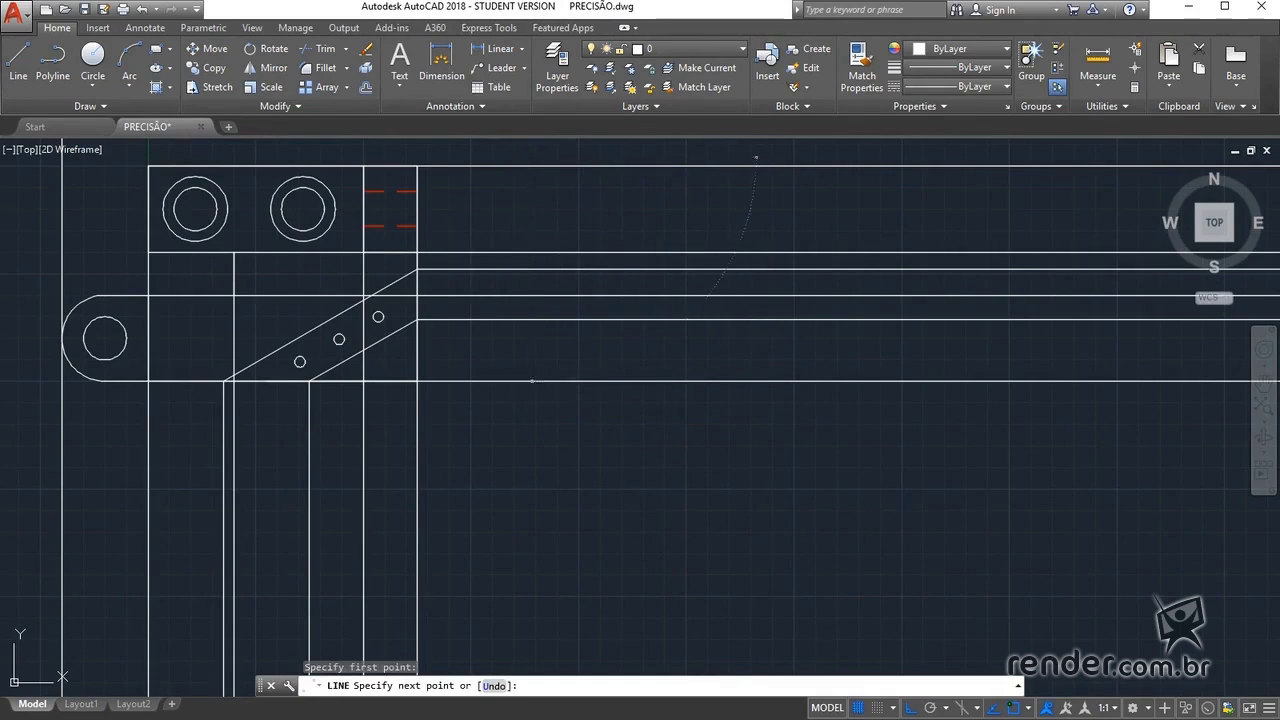
{"action": "left_click", "coordinate": [530, 379]}
{"action": "key", "text": "Escape"}
- Draw 65 units right, perpendicular down, 40 units left, then down to the bottom edge
{"action": "key", "text": "space"}
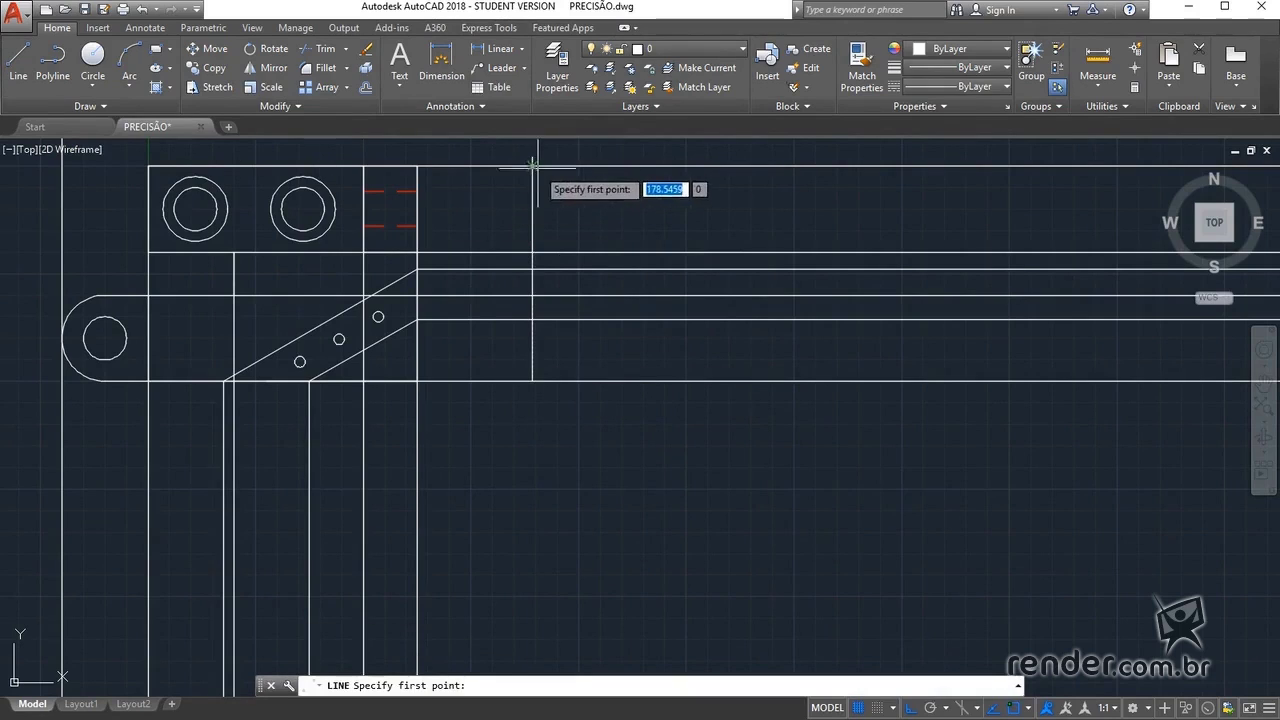
{"action": "left_click", "coordinate": [532, 165]}
{"action": "type", "text": "65"}
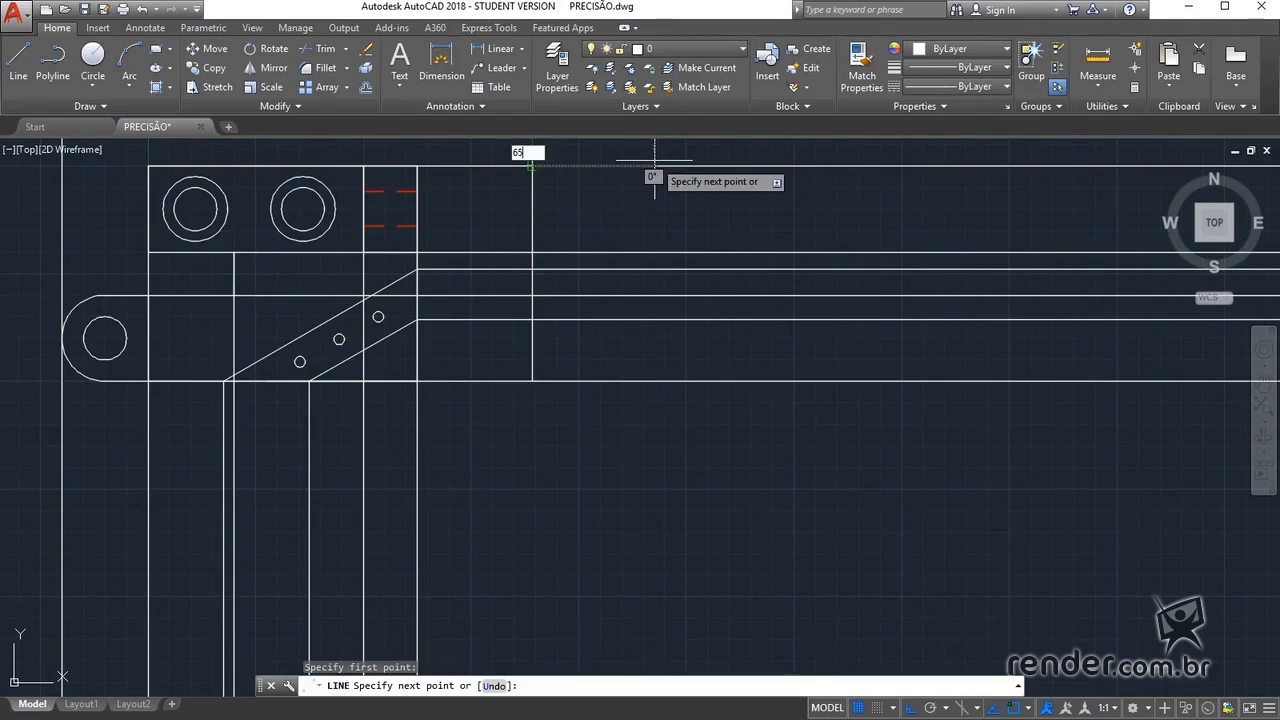
{"action": "key", "text": "Return"}
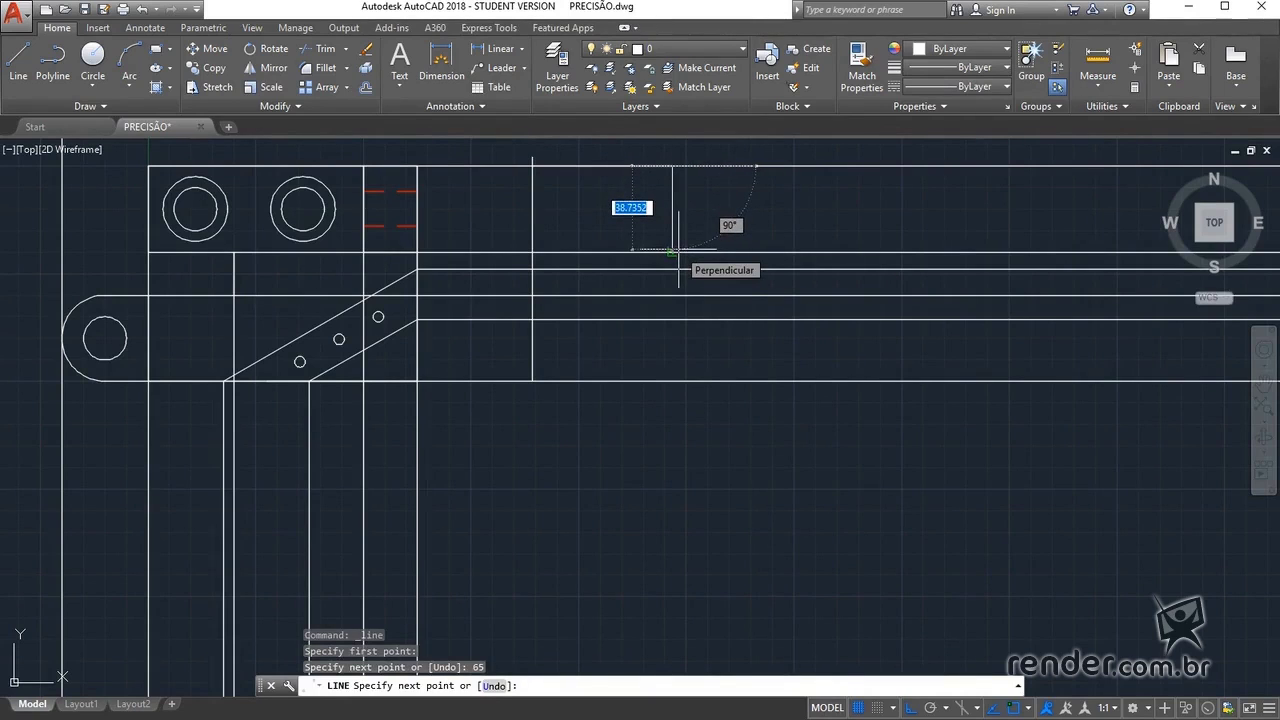
{"action": "left_click", "coordinate": [679, 250]}
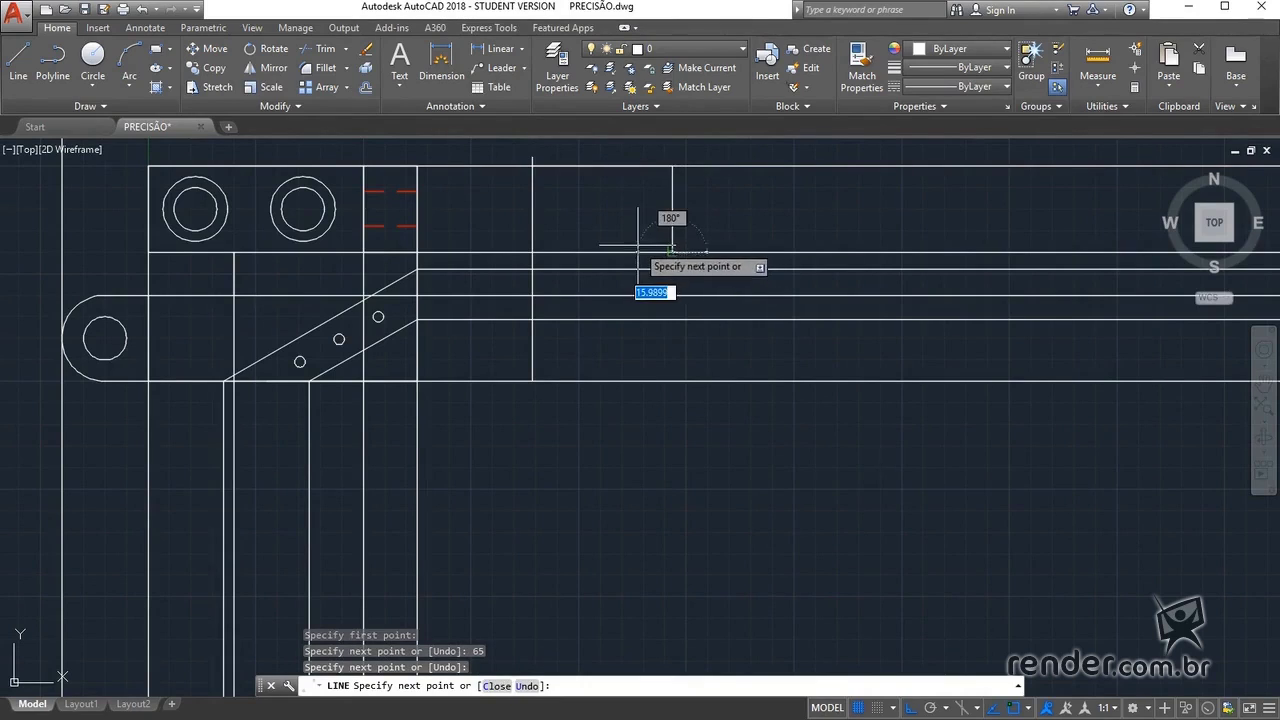
{"action": "type", "text": "40"}
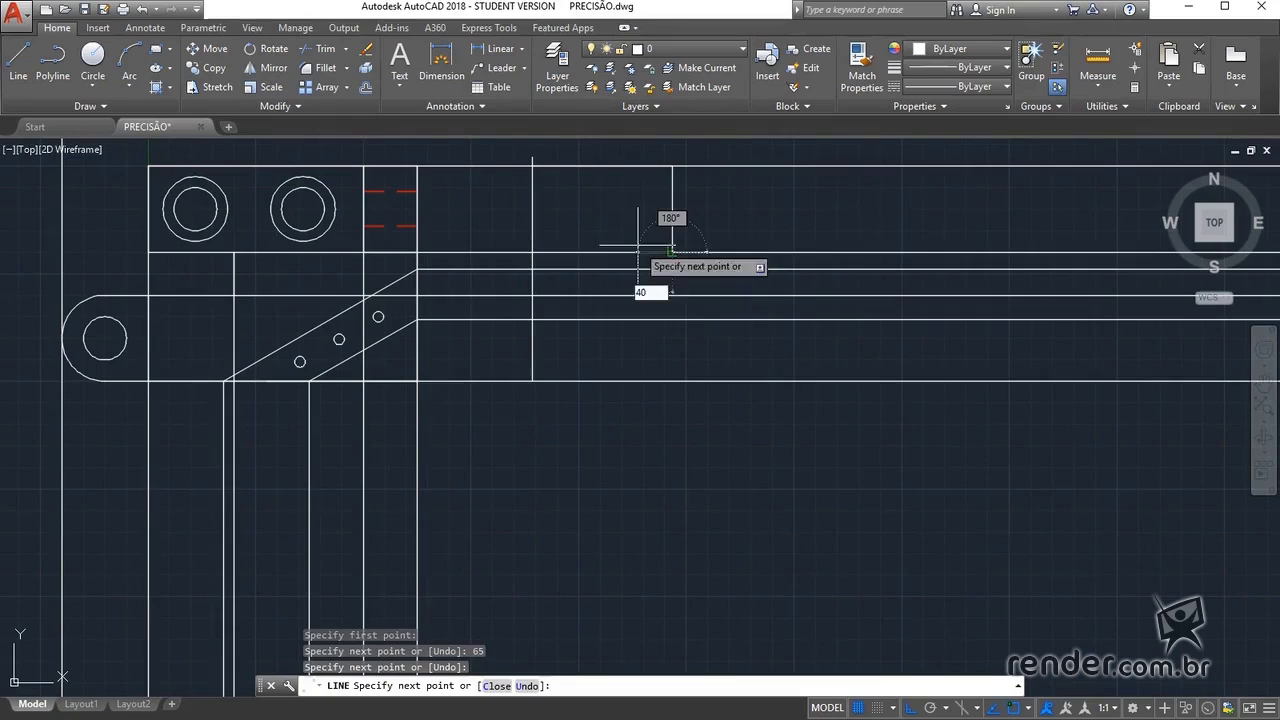
{"action": "key", "text": "Return"}
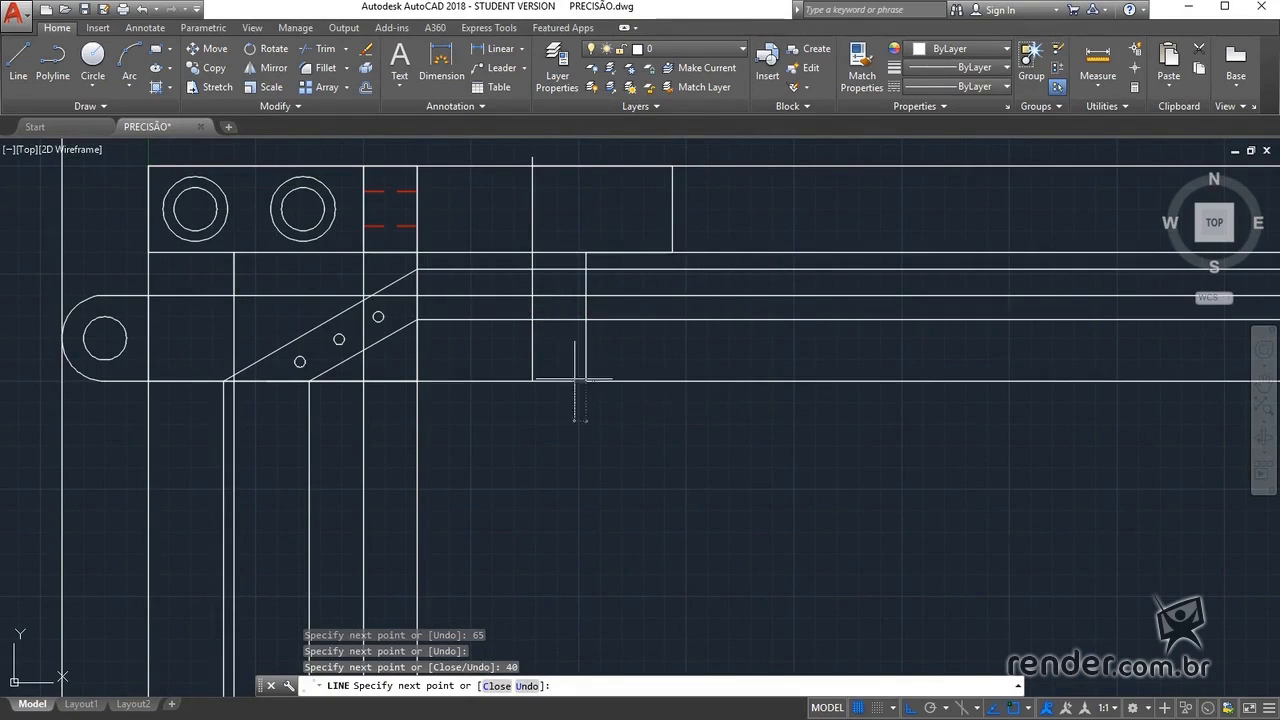
{"action": "left_click", "coordinate": [585, 352]}
{"action": "key", "text": "Escape"}
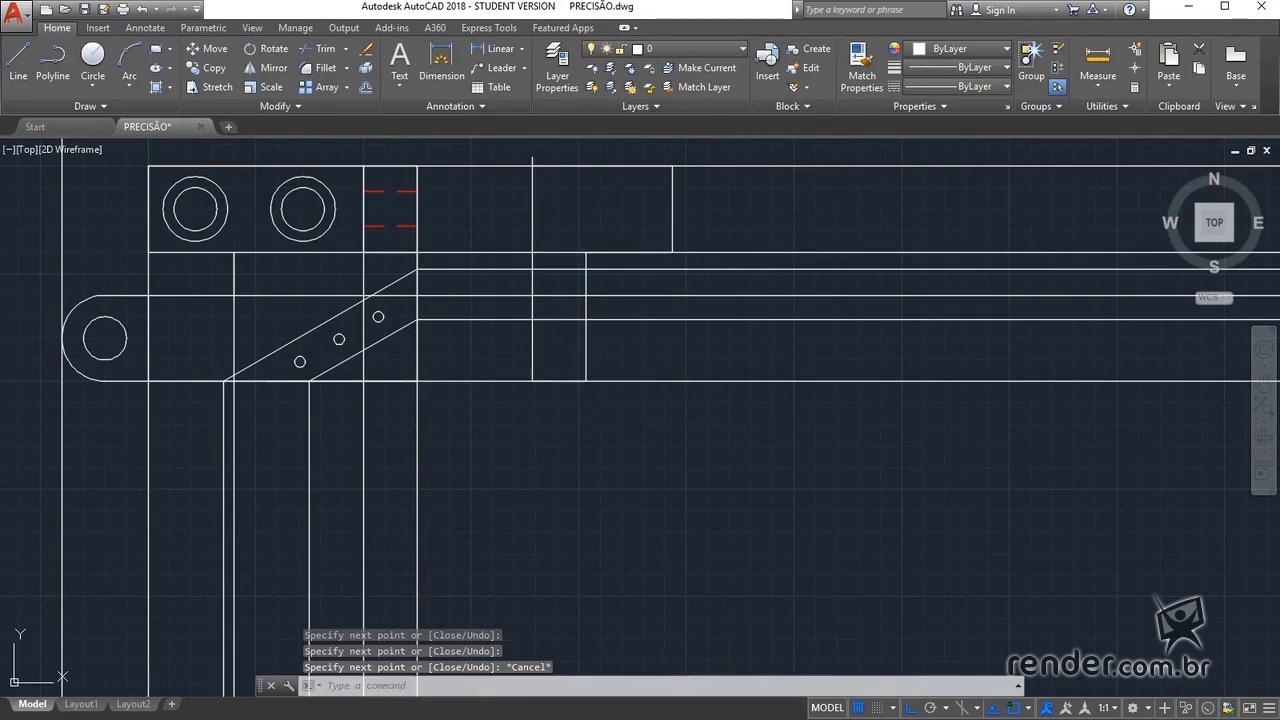
- Draw a 10-unit line left from the middle line and drop it to the bottom edge
{"action": "left_click", "coordinate": [15, 55]}
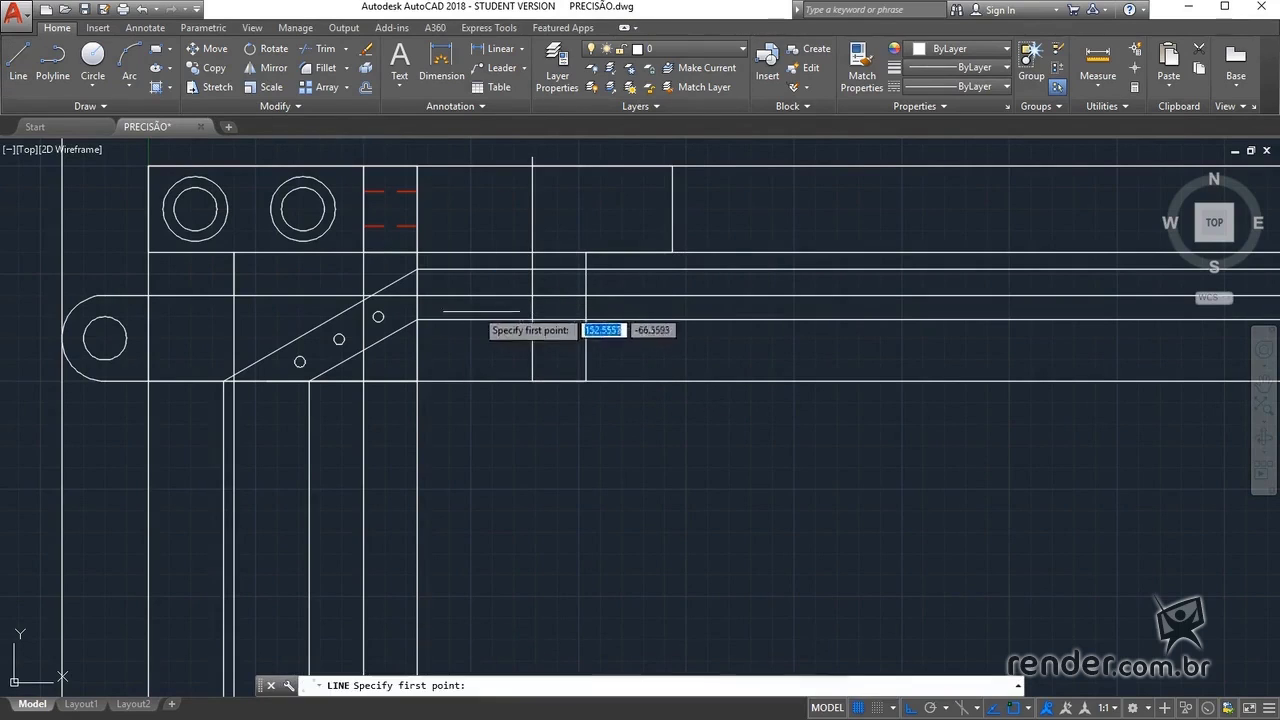
{"action": "left_click", "coordinate": [585, 295]}
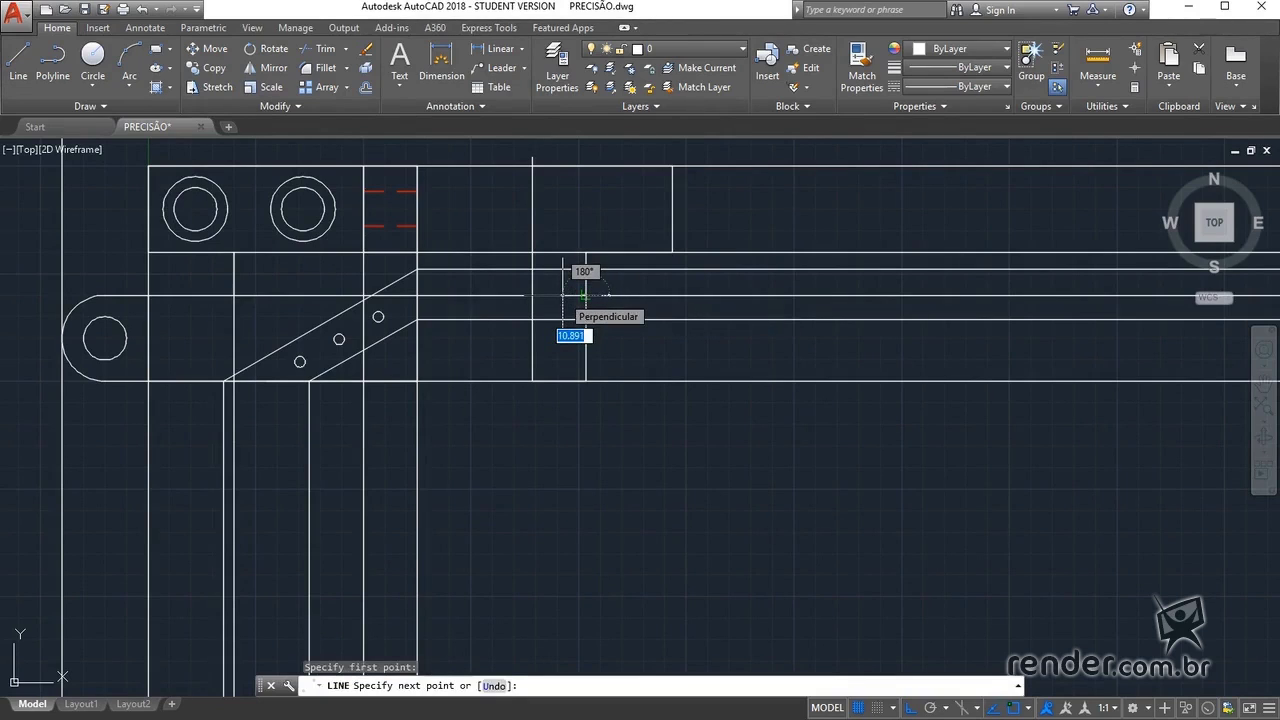
{"action": "type", "text": "10"}
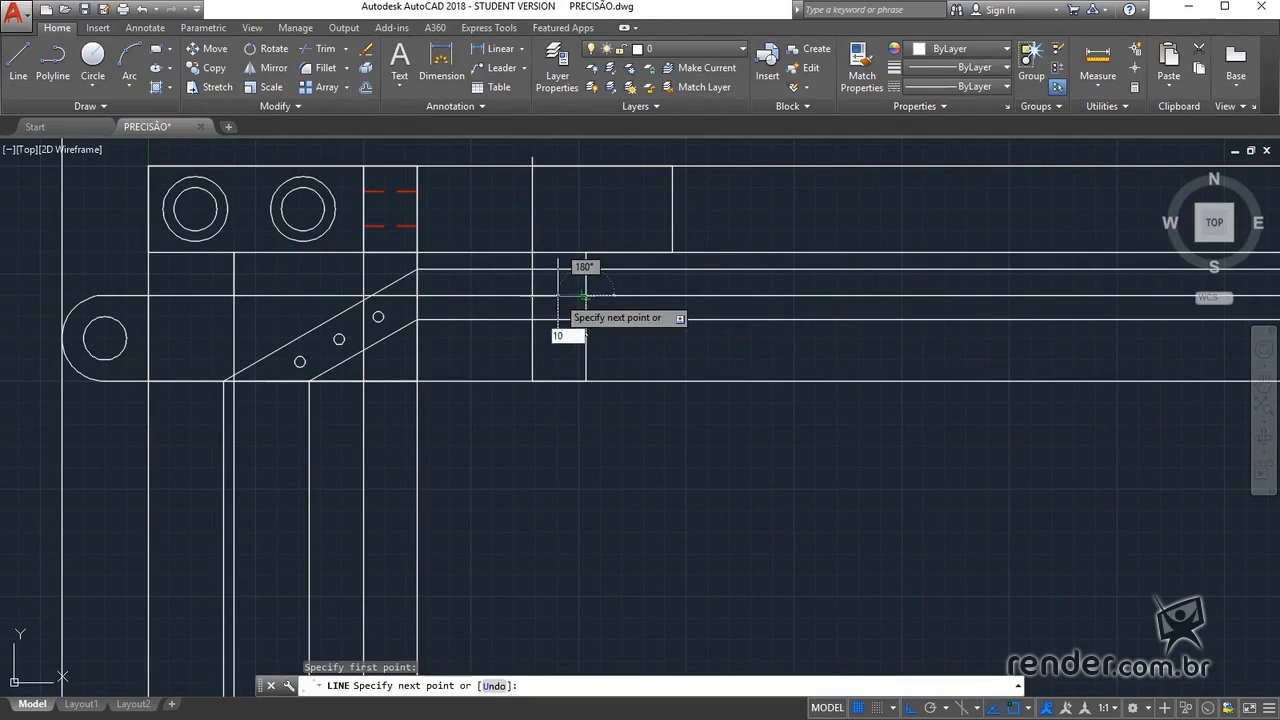
{"action": "key", "text": "Return"}
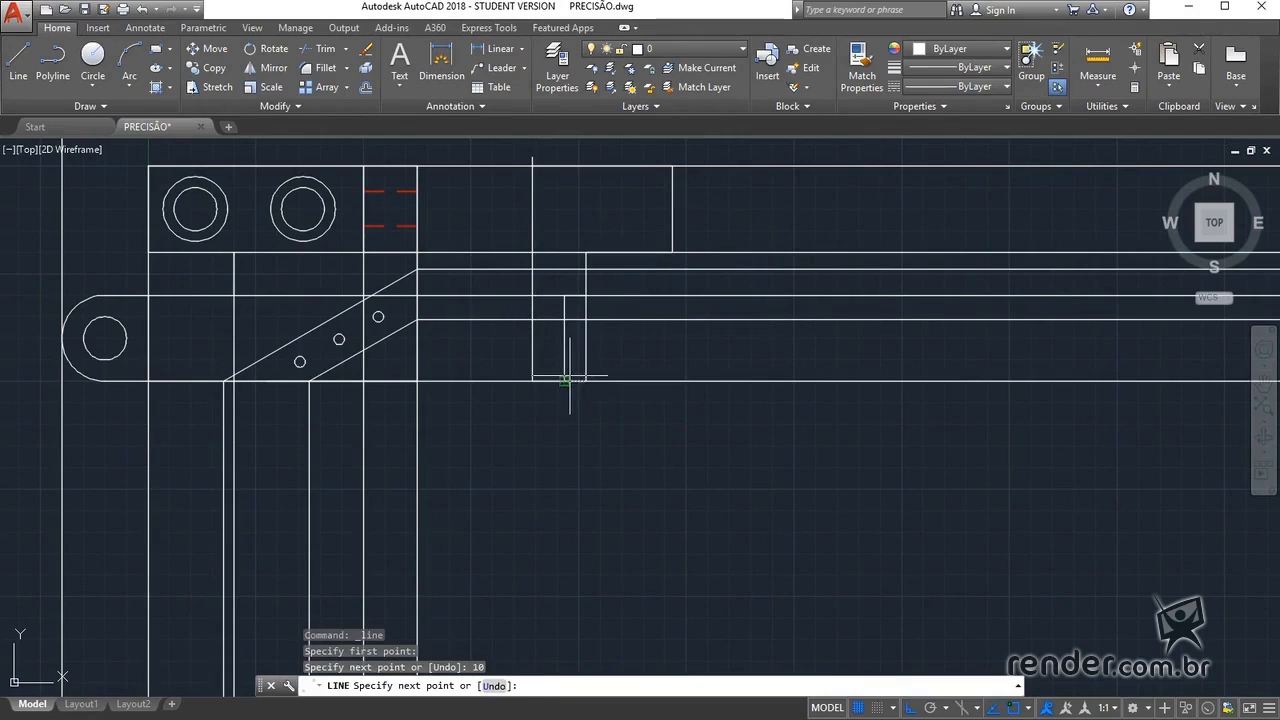
{"action": "left_click", "coordinate": [565, 380]}
{"action": "key", "text": "Escape"}
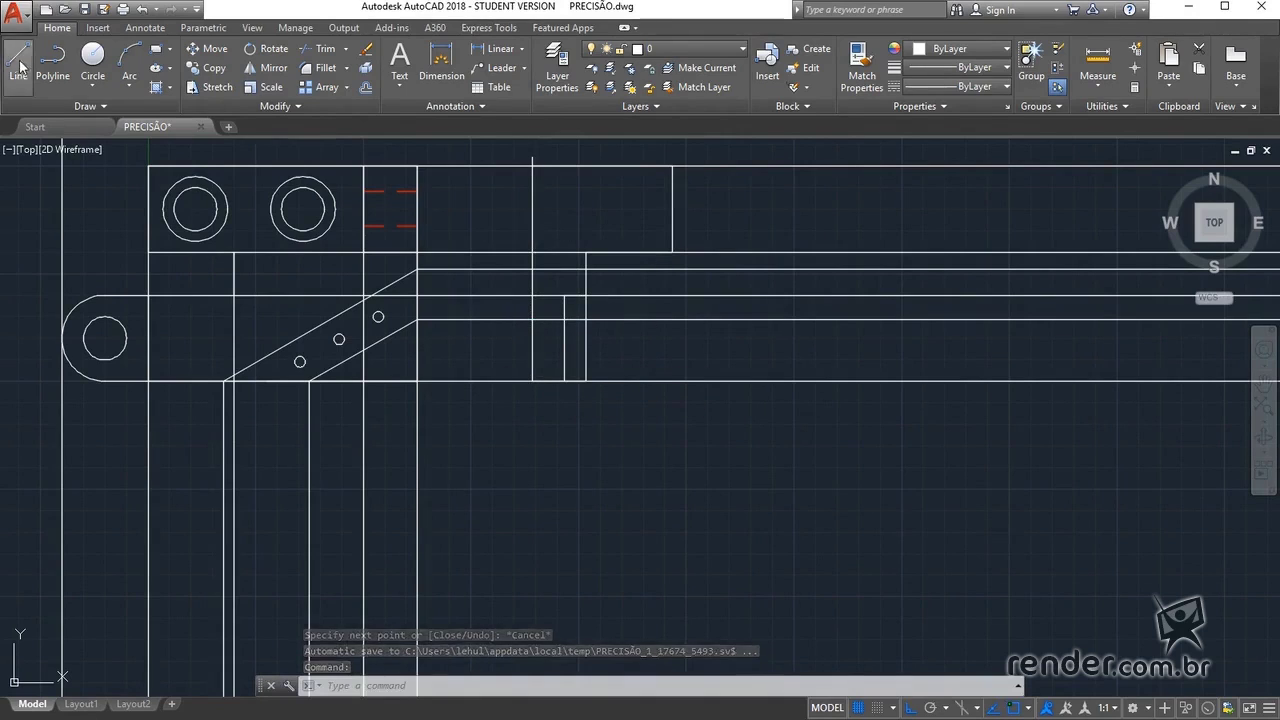
- Draw a 20-unit line from the tab's top-right corner
{"action": "type", "text": "l"}
{"action": "key", "text": "Return"}
{"action": "left_click", "coordinate": [672, 167]}
{"action": "type", "text": "20"}
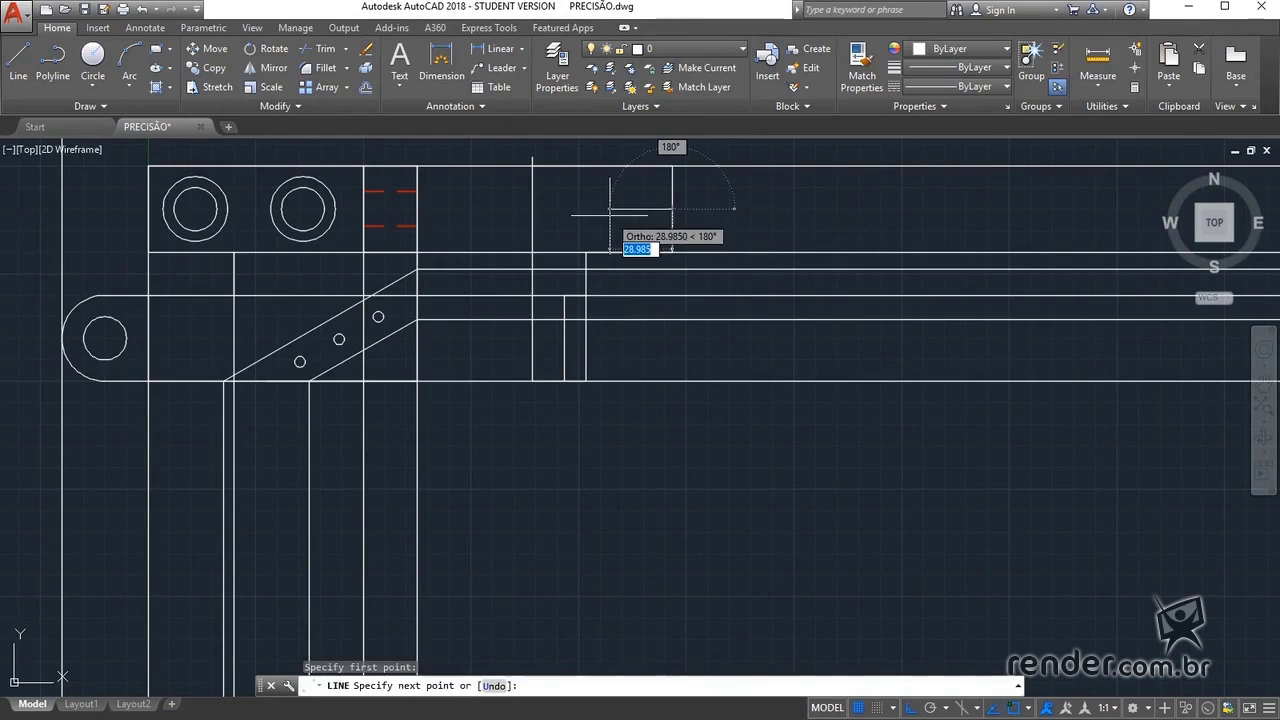
{"action": "key", "text": "Return"}
- Round the tab end with a 3-point arc and delete the old square end line
{"action": "key", "text": "Escape"}
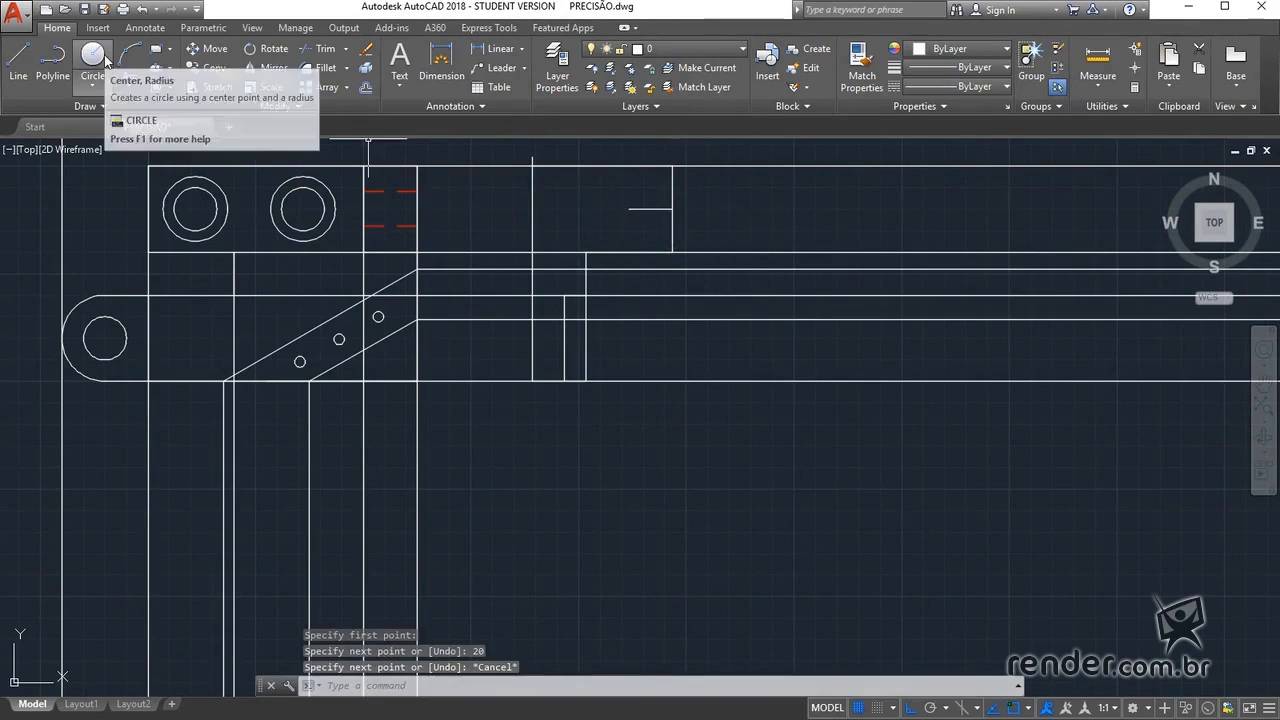
{"action": "left_click", "coordinate": [129, 60]}
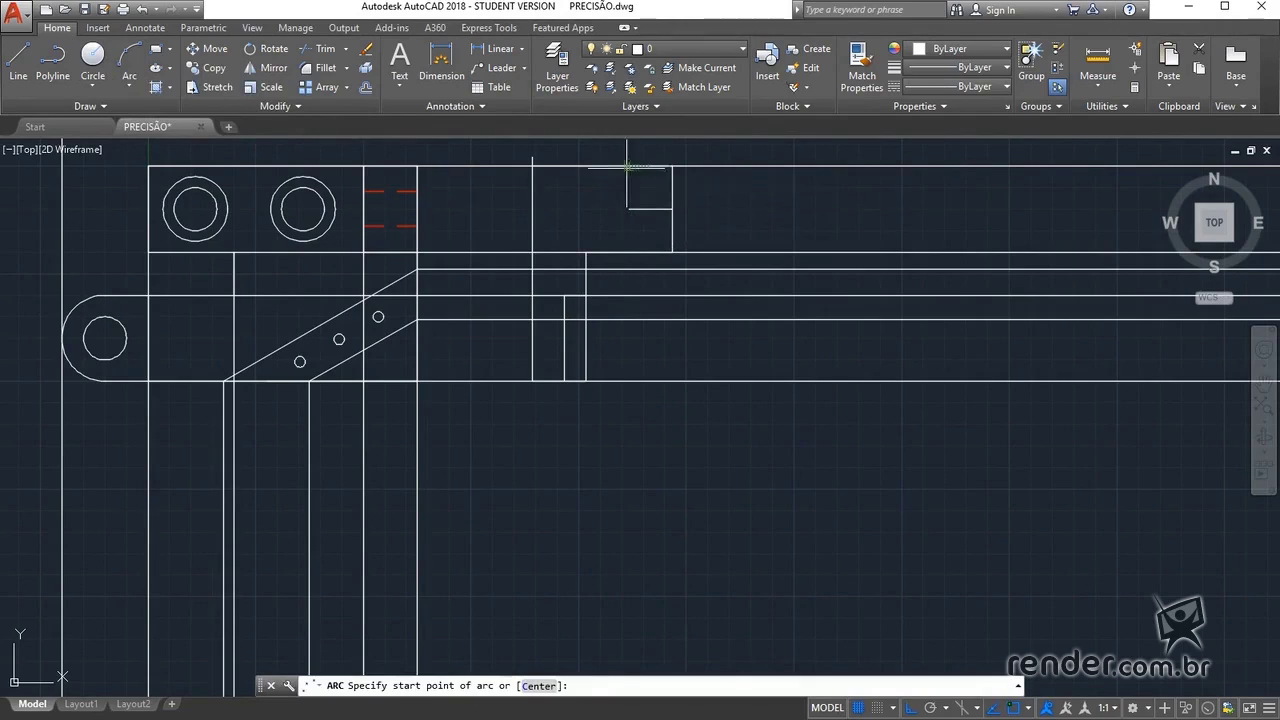
{"action": "left_click", "coordinate": [672, 167]}
{"action": "left_click", "coordinate": [672, 209]}
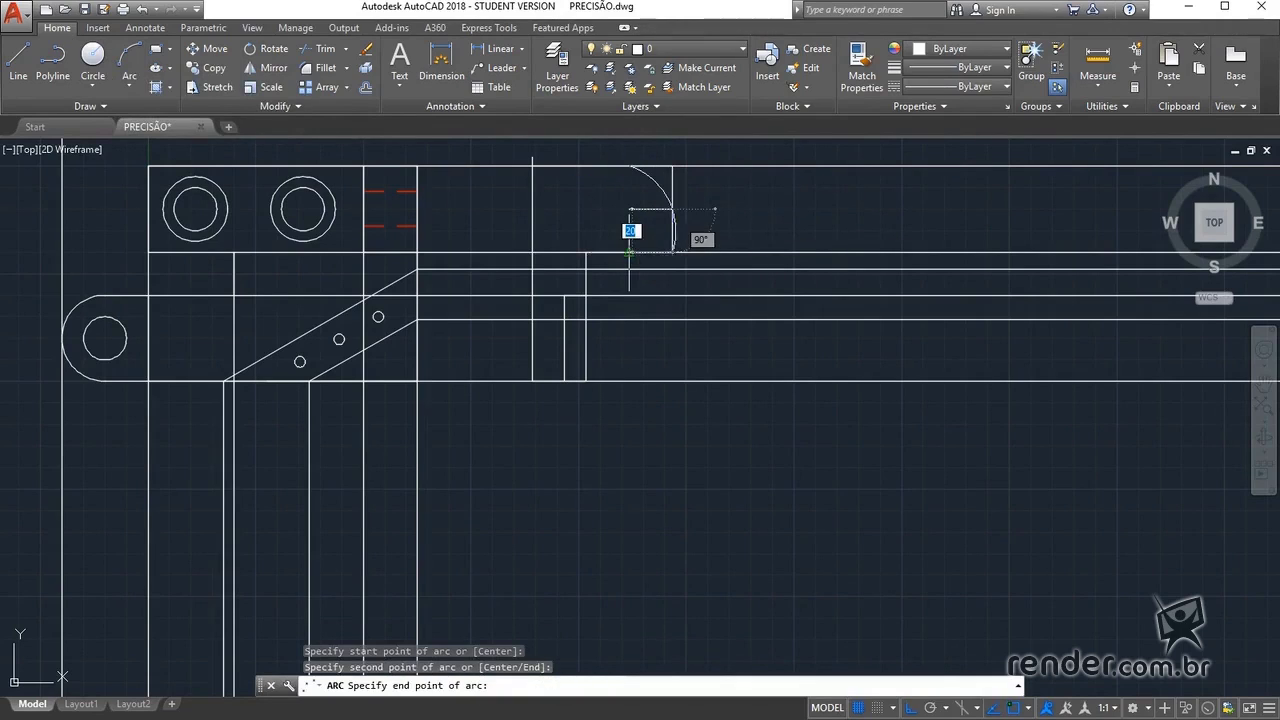
{"action": "left_click", "coordinate": [631, 251]}
{"action": "left_click", "coordinate": [694, 205]}
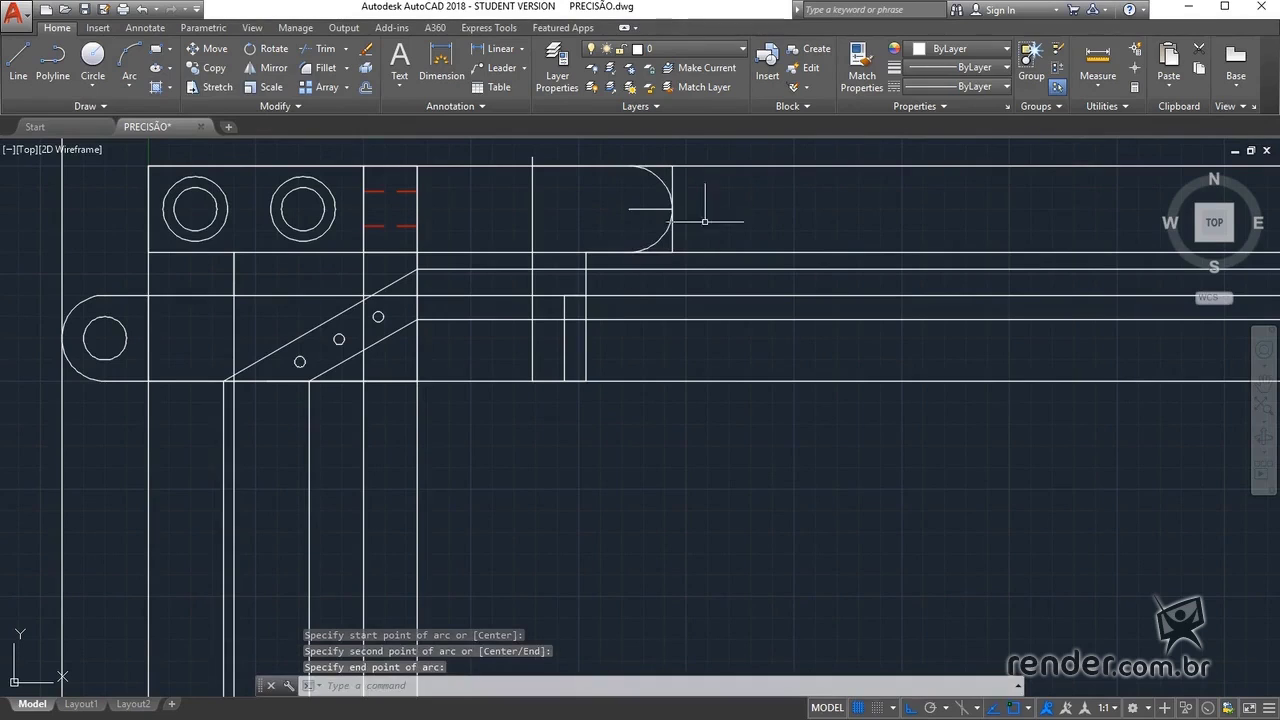
{"action": "key", "text": "Delete"}
{"action": "left_click", "coordinate": [672, 205]}
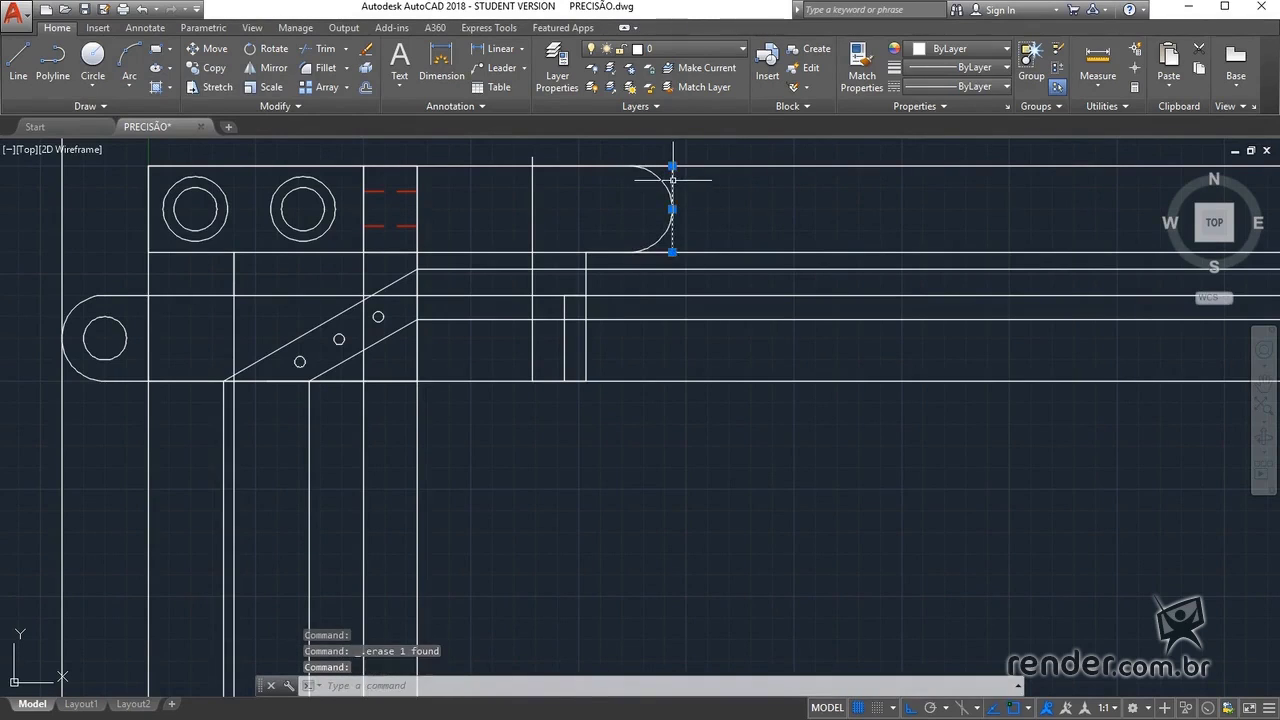
{"action": "key", "text": "Delete"}
- Draw a small circular hole centred on the arc's centre
{"action": "left_click", "coordinate": [91, 57]}
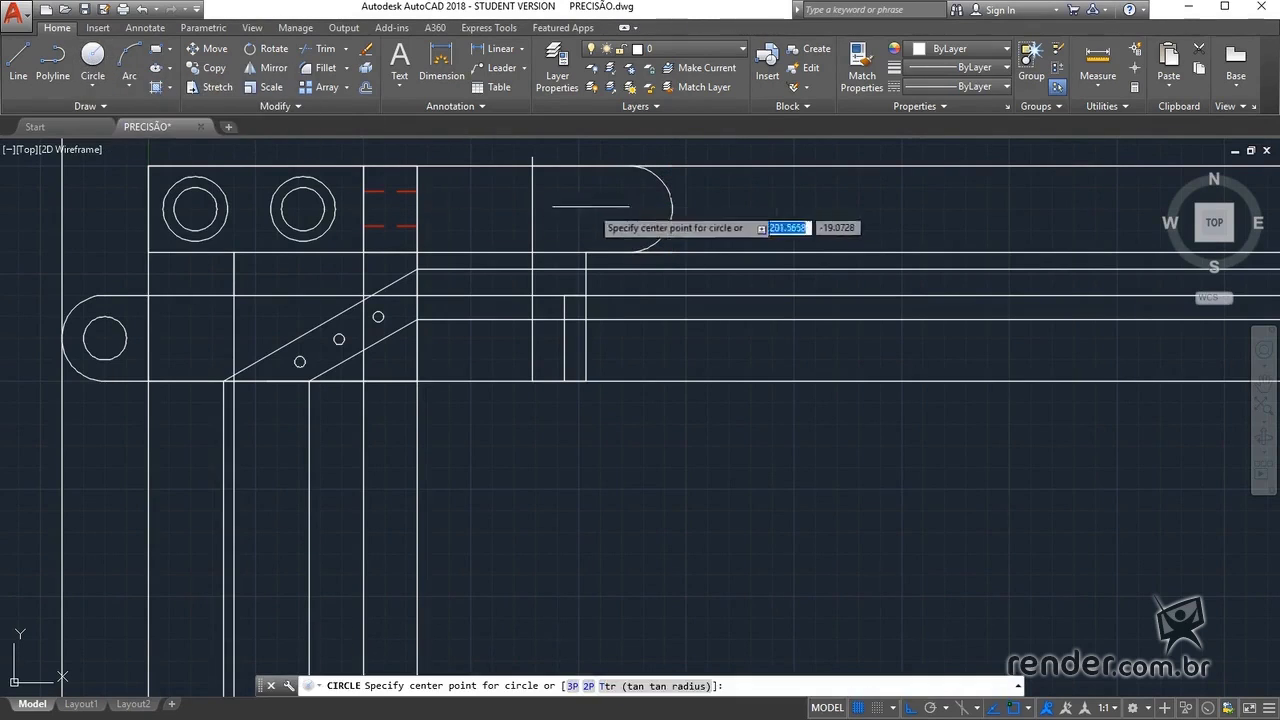
{"action": "left_click", "coordinate": [630, 208]}
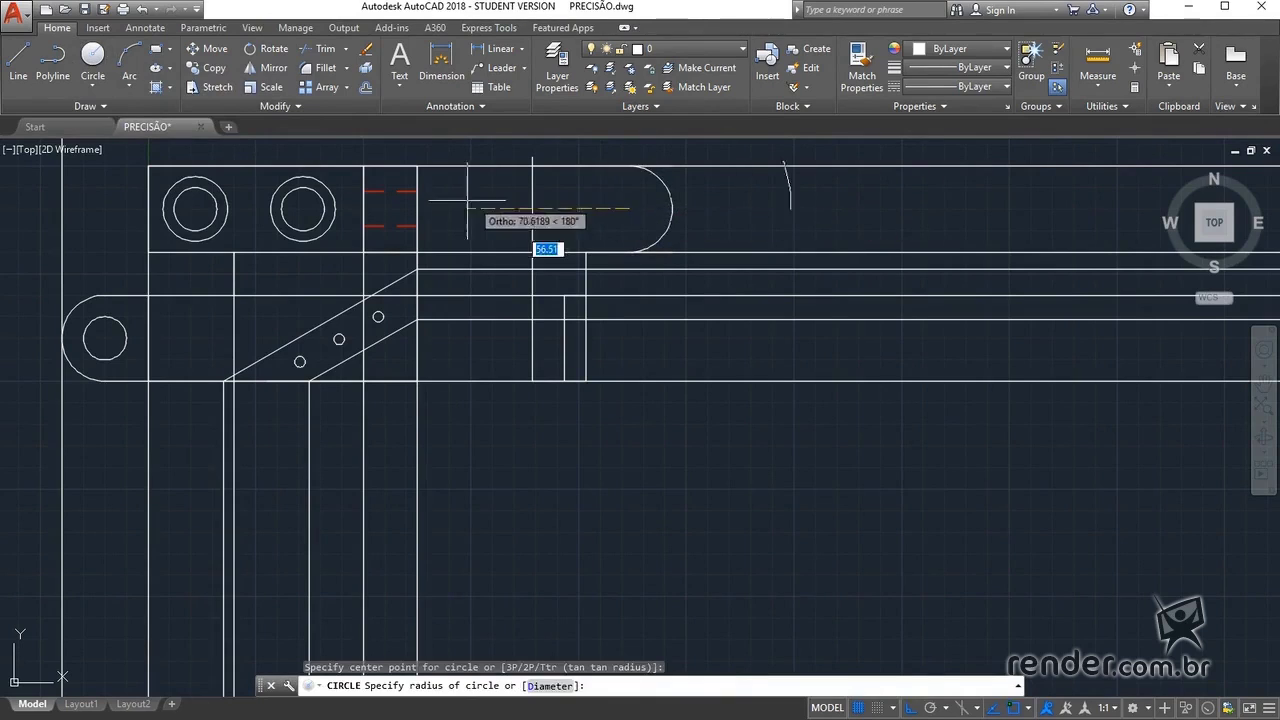
{"action": "left_click", "coordinate": [613, 208]}
{"action": "key", "text": "Escape"}
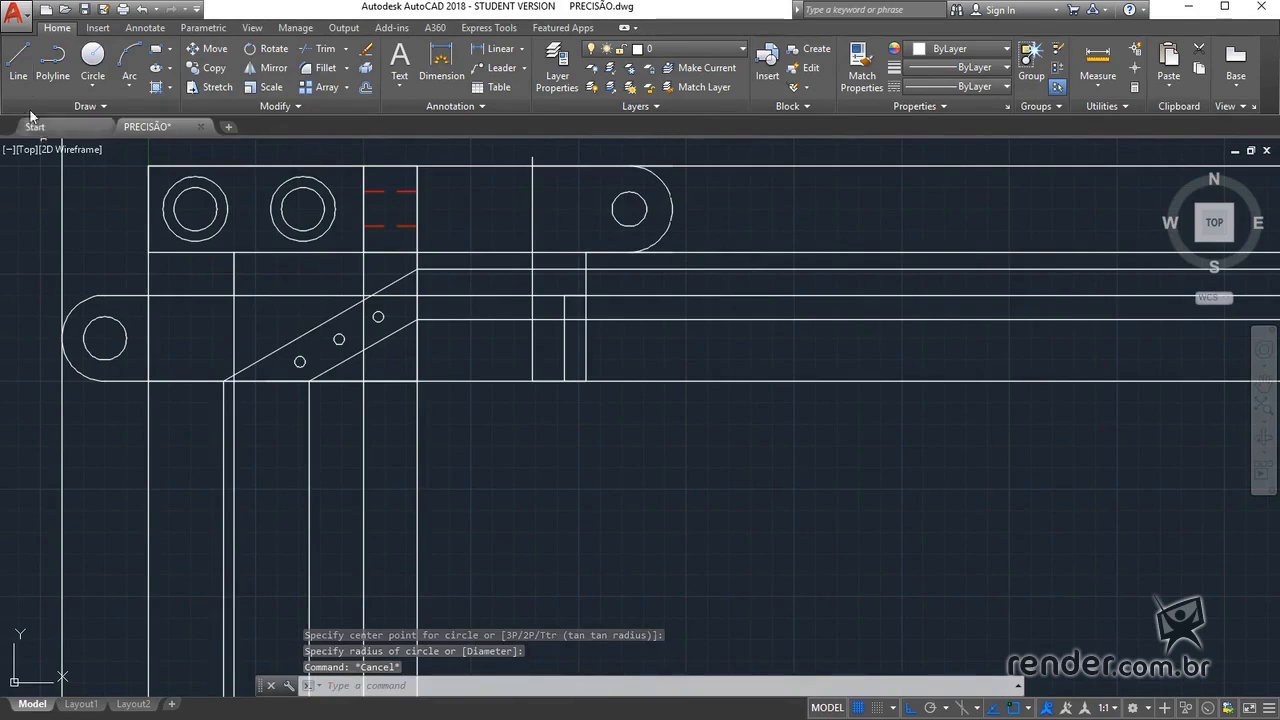
- Draw the slot's short edge lines, including a horizontal line across its lower corner
{"action": "left_click", "coordinate": [18, 60]}
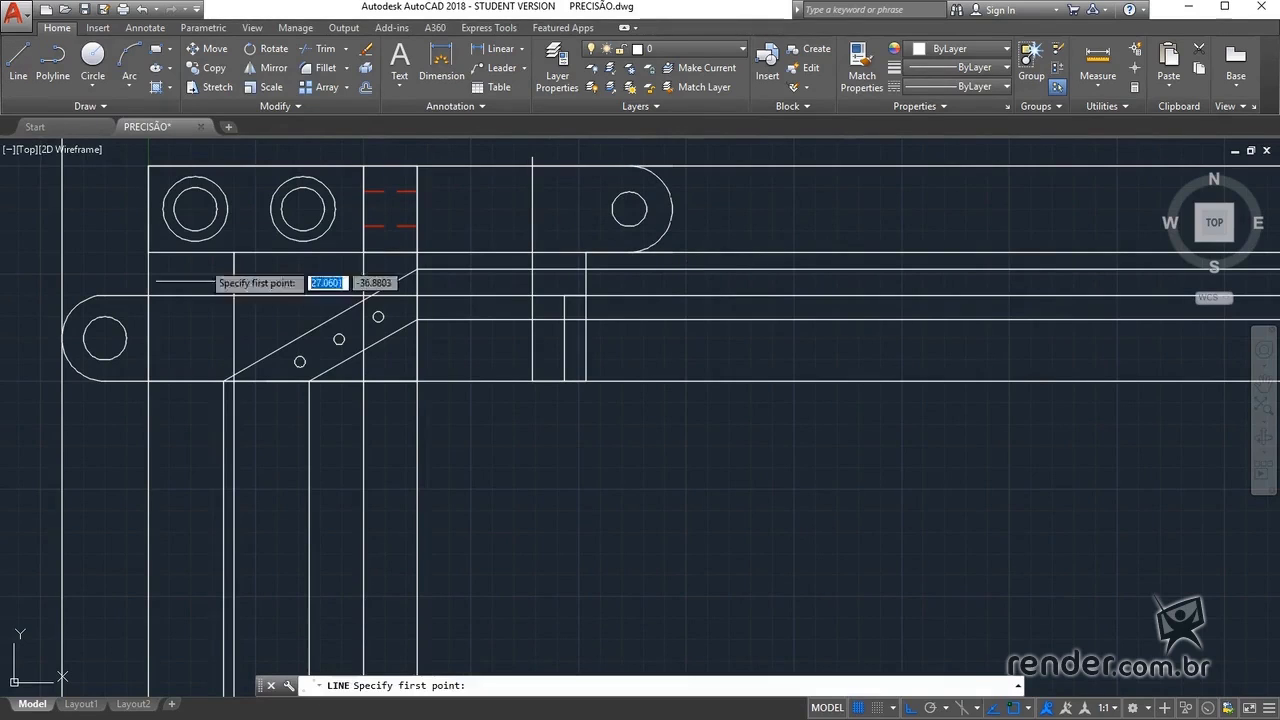
{"action": "left_click", "coordinate": [1030, 709]}
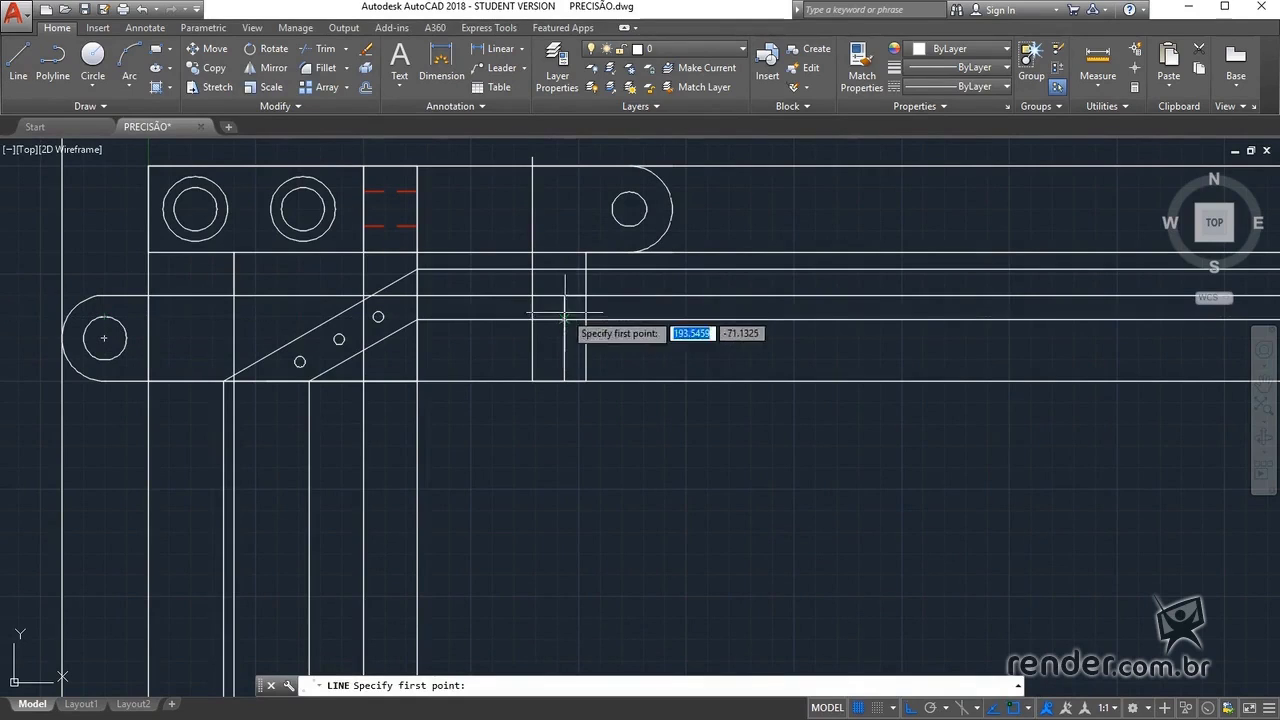
{"action": "left_click", "coordinate": [532, 319]}
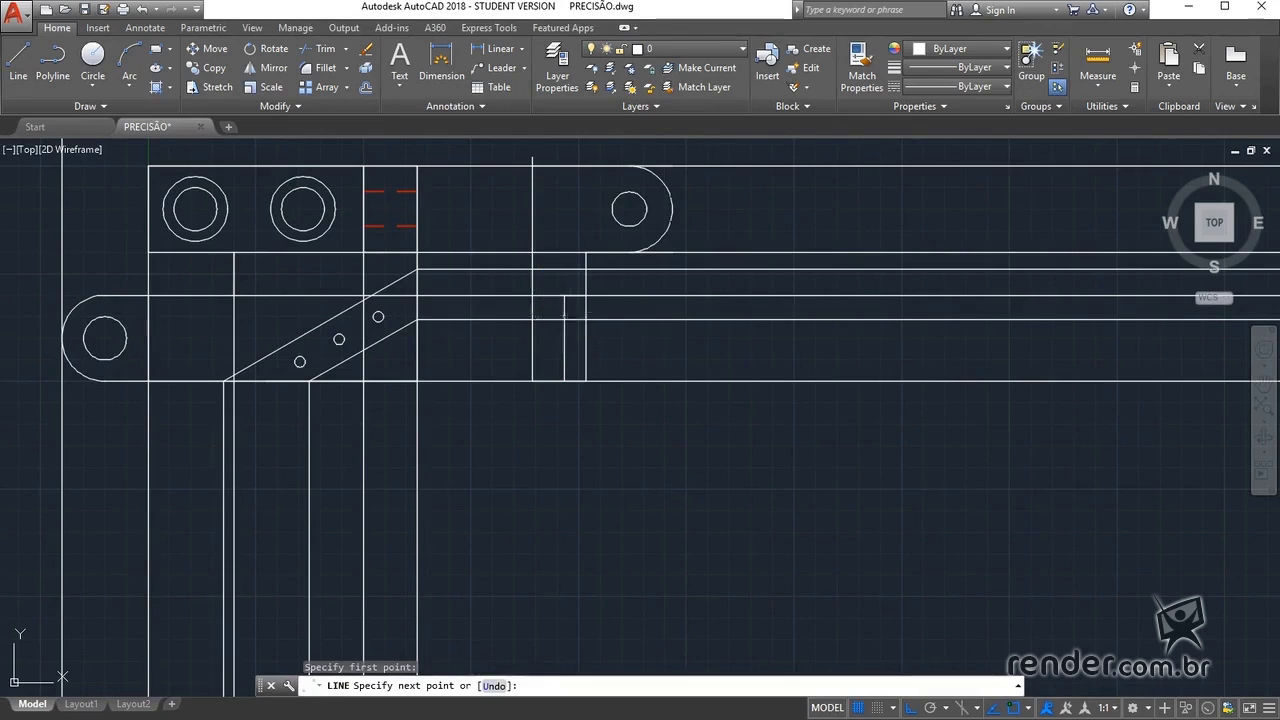
{"action": "left_click", "coordinate": [545, 317]}
{"action": "key", "text": "Return"}
{"action": "key", "text": "Return"}
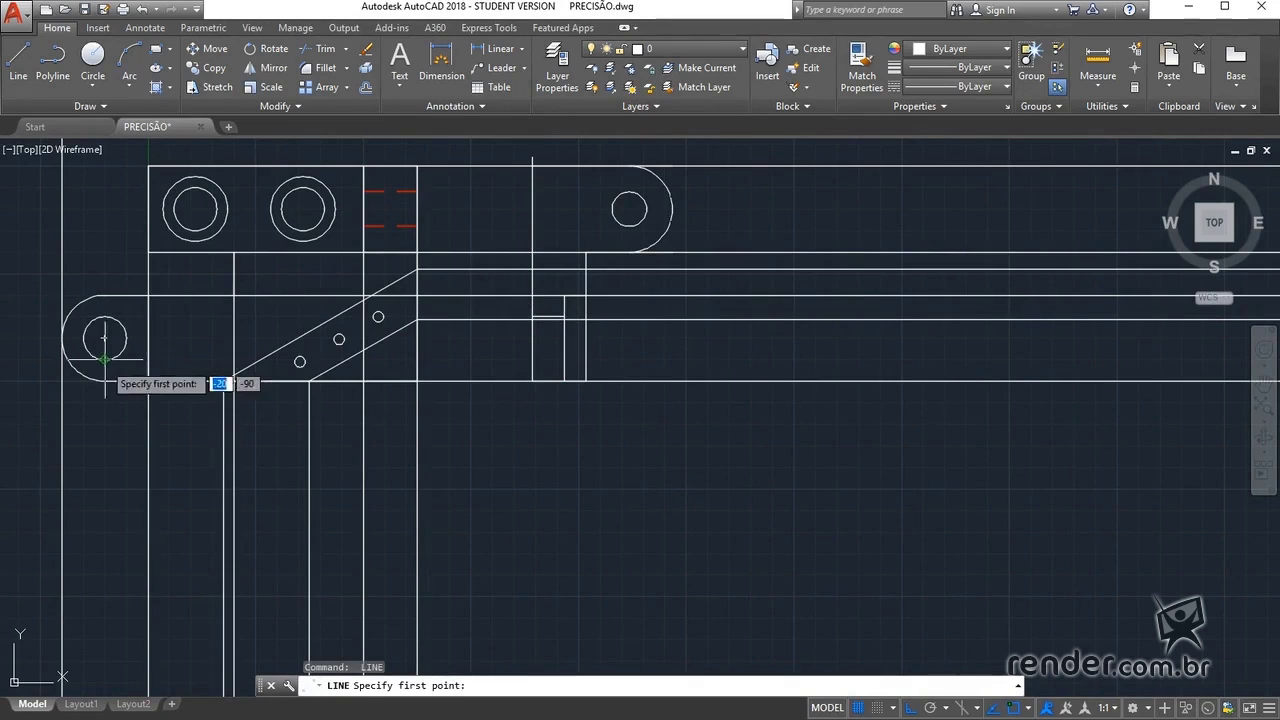
{"action": "left_click", "coordinate": [532, 360]}
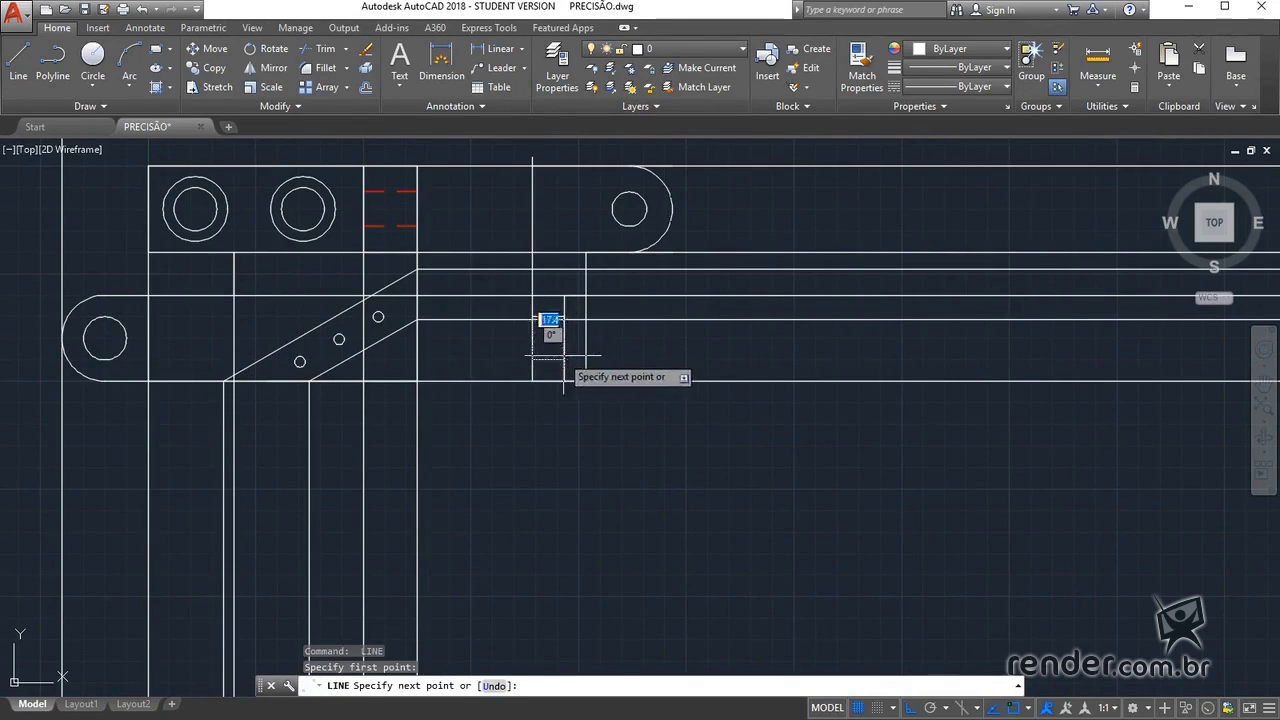
{"action": "left_click", "coordinate": [564, 360]}
{"action": "key", "text": "Escape"}
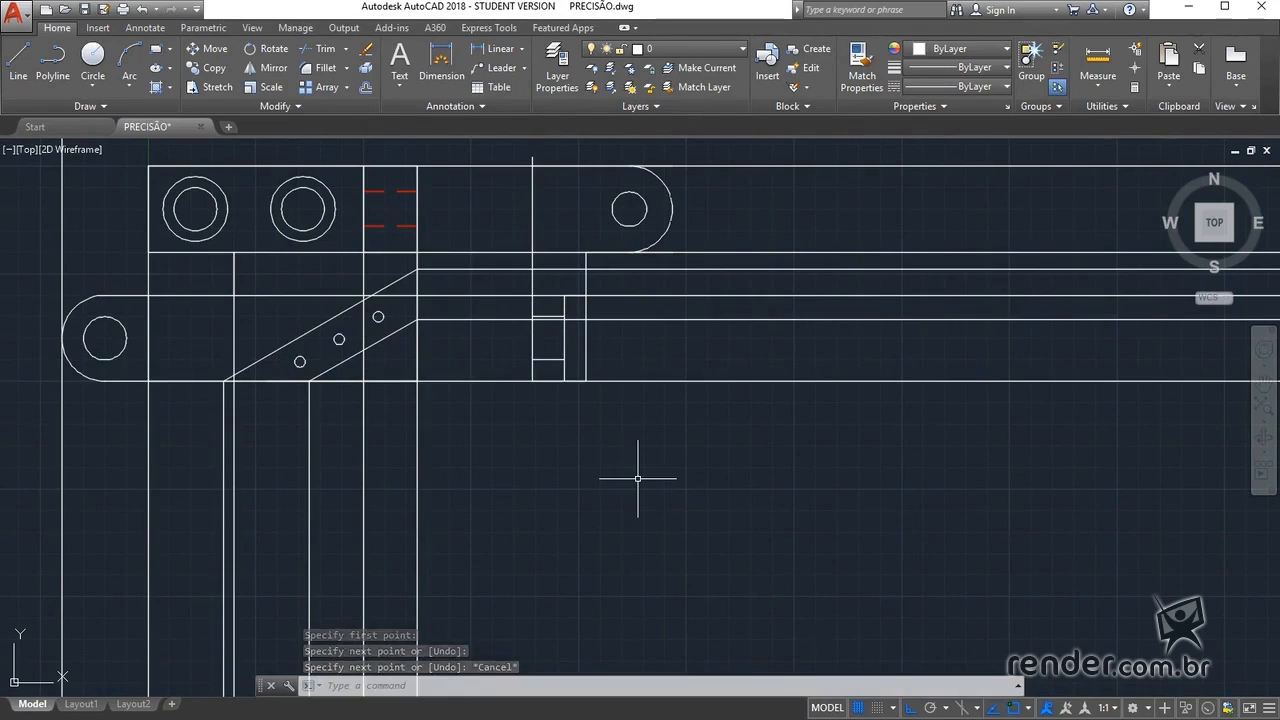
- Stretch the vertical line right of the slot up to the top edge
{"action": "left_click", "coordinate": [586, 280]}
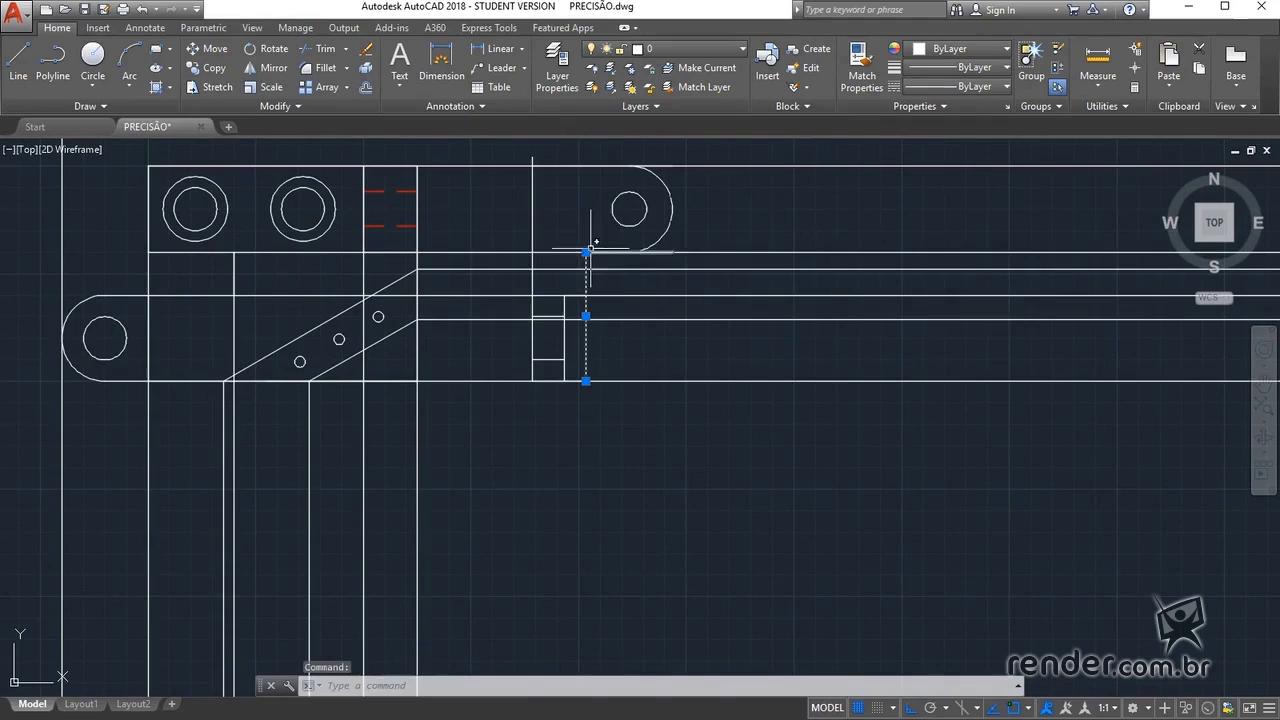
{"action": "left_click", "coordinate": [586, 252]}
{"action": "left_click", "coordinate": [586, 168]}
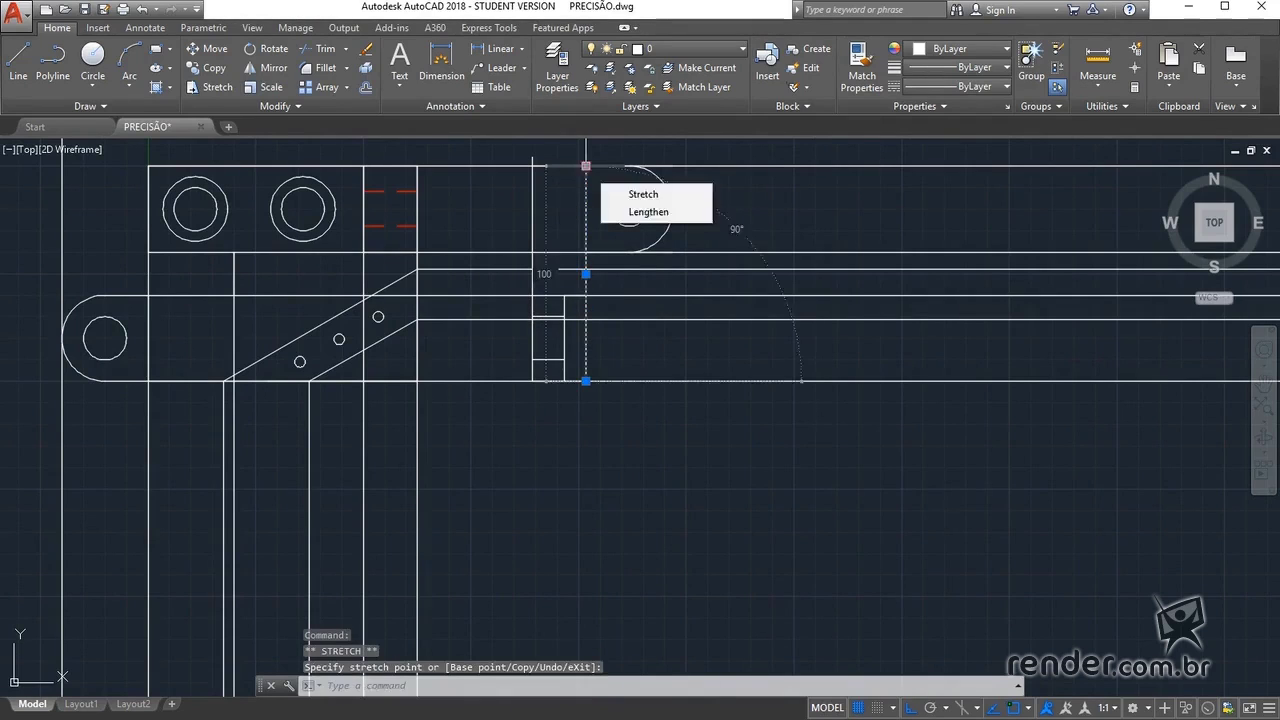
{"action": "key", "text": "Escape"}
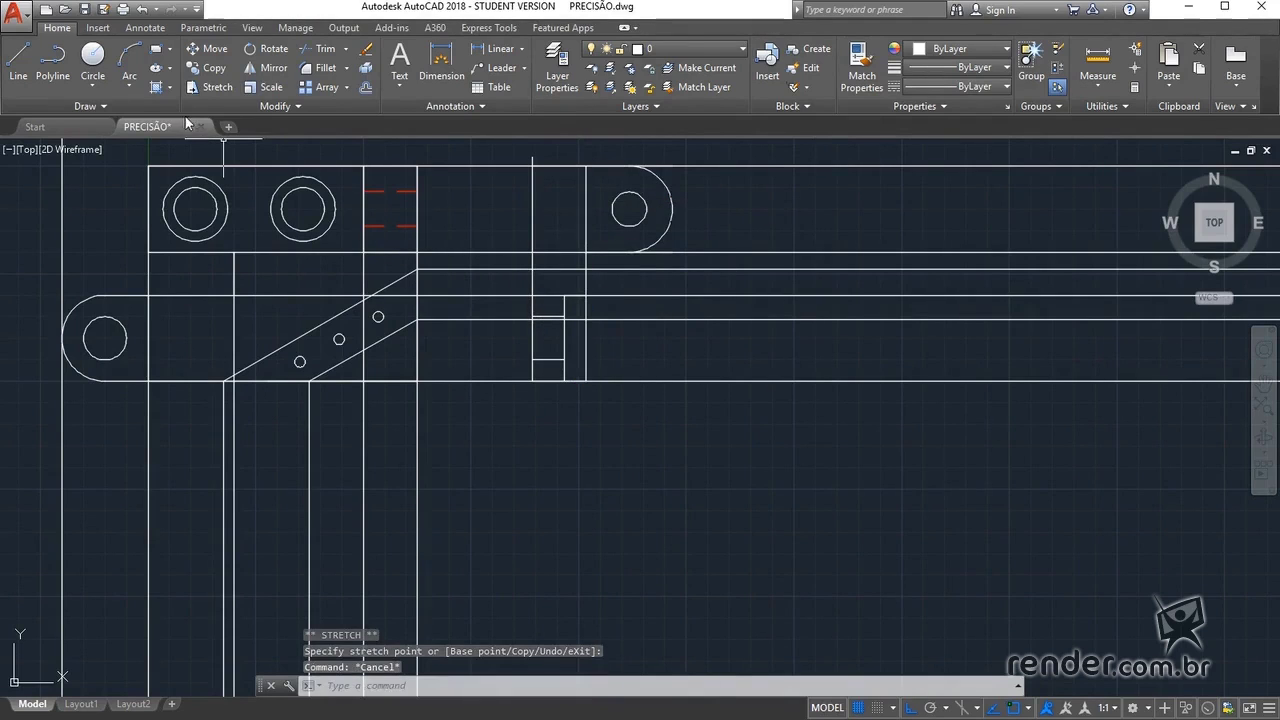
- Draw short horizontal lines across the narrow strip, aligned with the tab top and hole
{"action": "left_click", "coordinate": [18, 62]}
{"action": "left_click", "coordinate": [533, 175]}
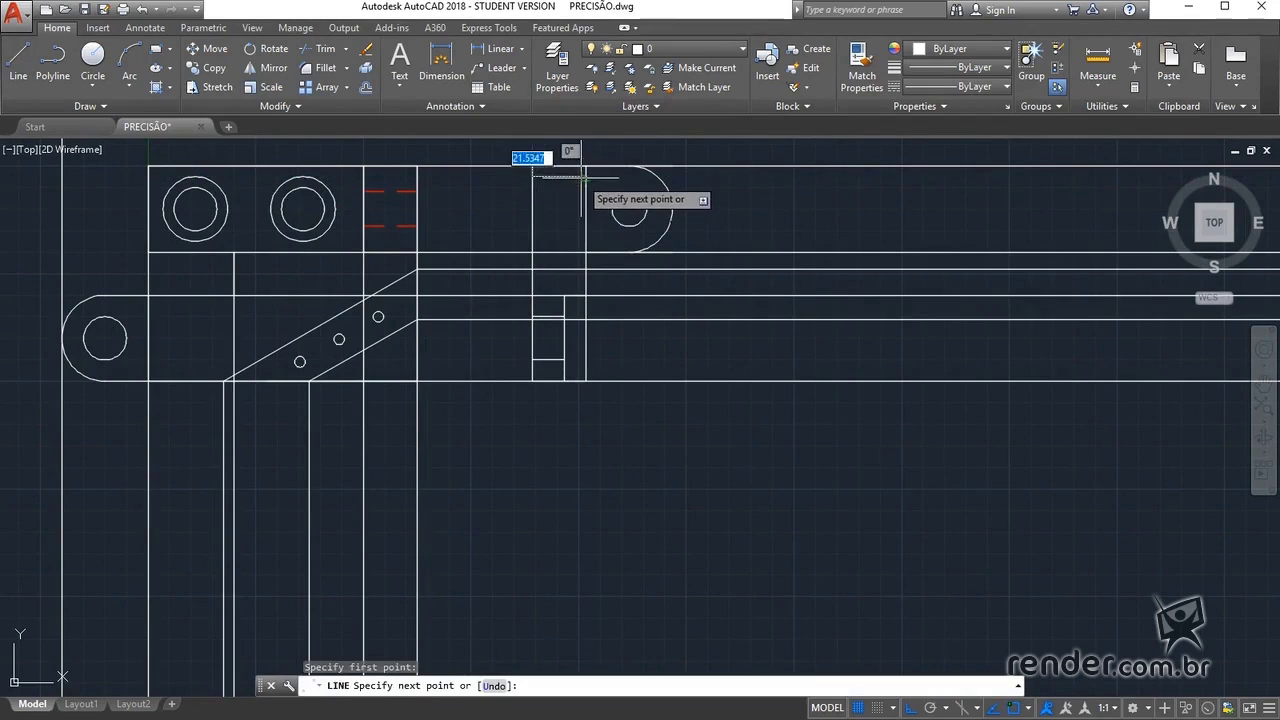
{"action": "left_click", "coordinate": [586, 175]}
{"action": "key", "text": "Return"}
{"action": "key", "text": "Return"}
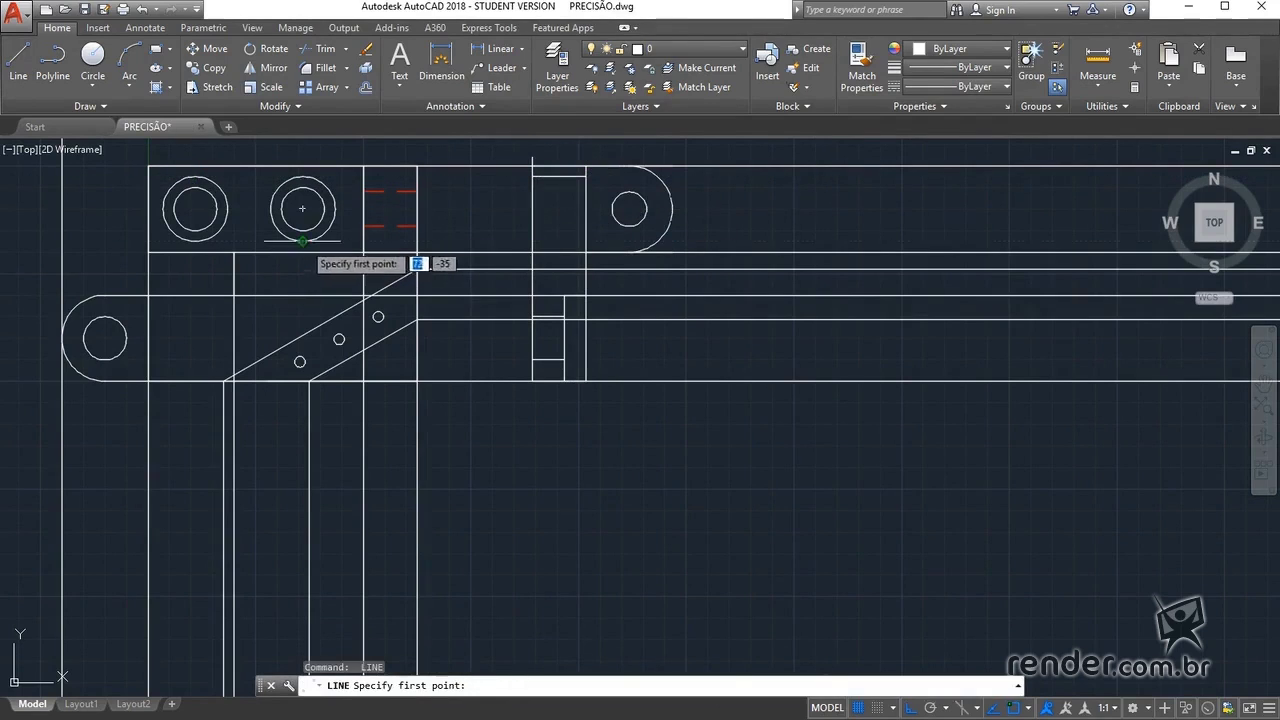
{"action": "left_click", "coordinate": [586, 252]}
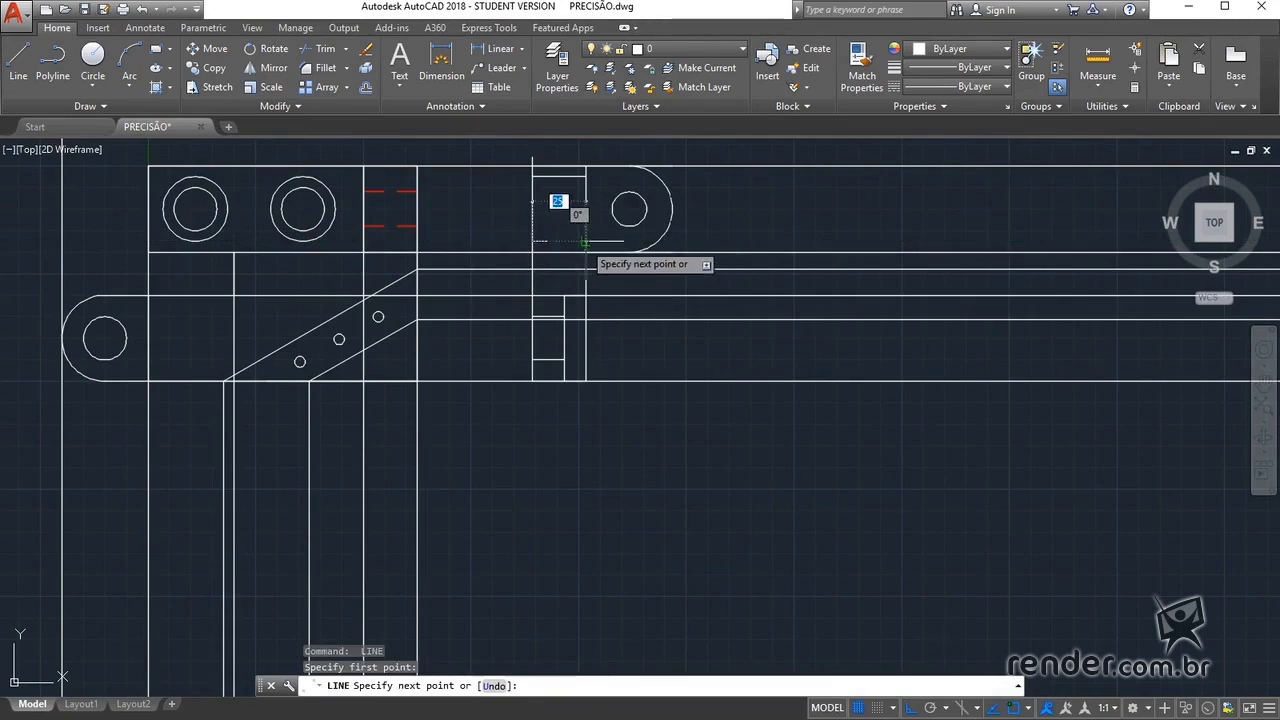
{"action": "left_click", "coordinate": [586, 175]}
{"action": "key", "text": "Return"}
{"action": "key", "text": "Return"}
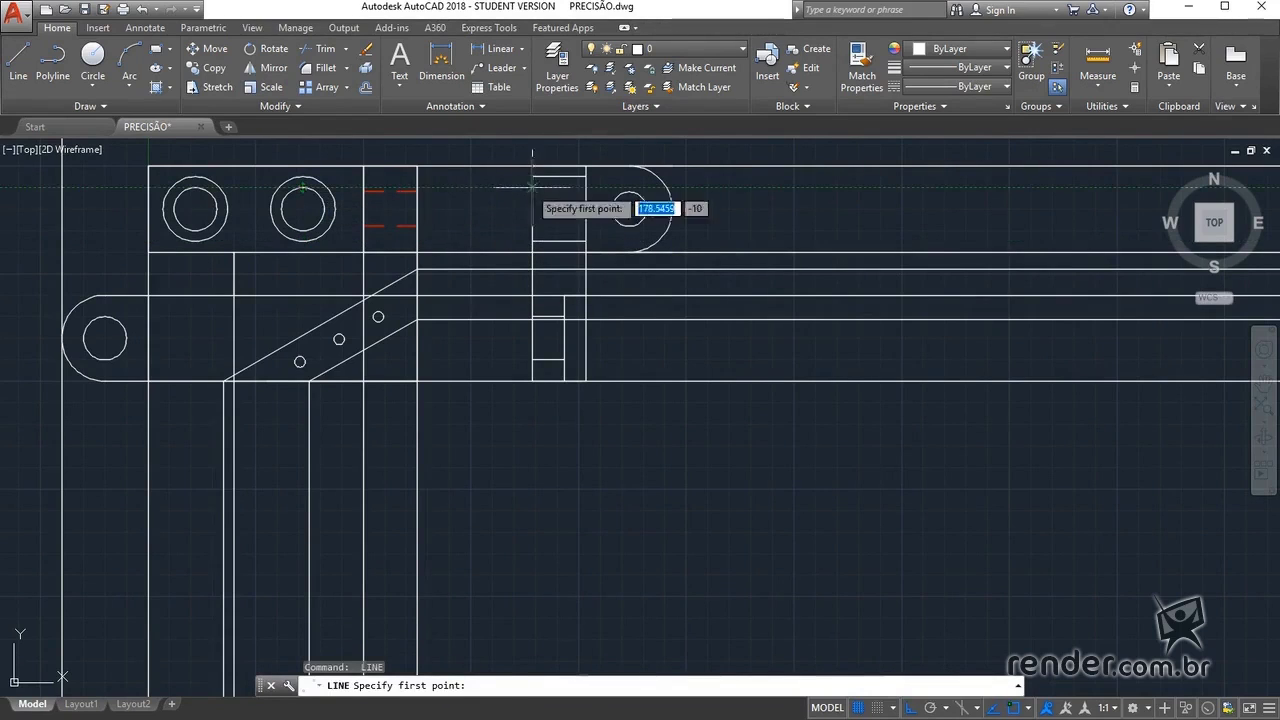
{"action": "left_click", "coordinate": [533, 187]}
{"action": "left_click", "coordinate": [585, 187]}
{"action": "key", "text": "Return"}
{"action": "key", "text": "Return"}
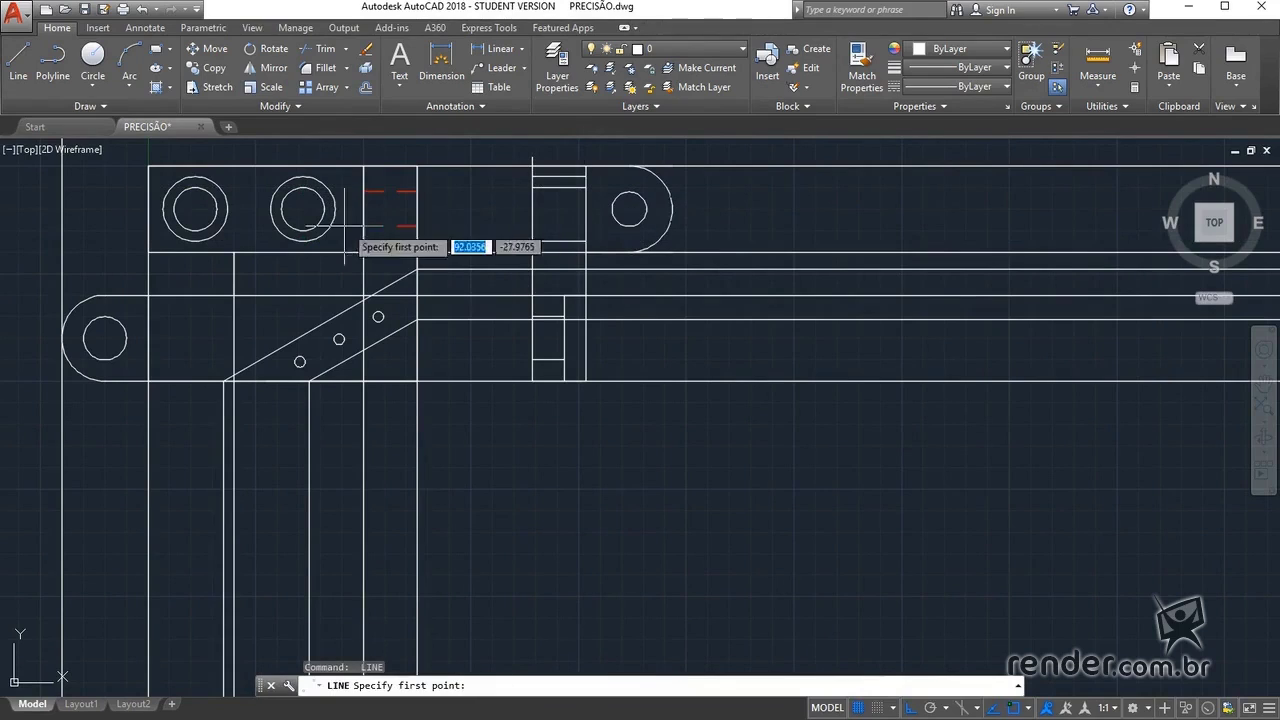
{"action": "left_click", "coordinate": [573, 187]}
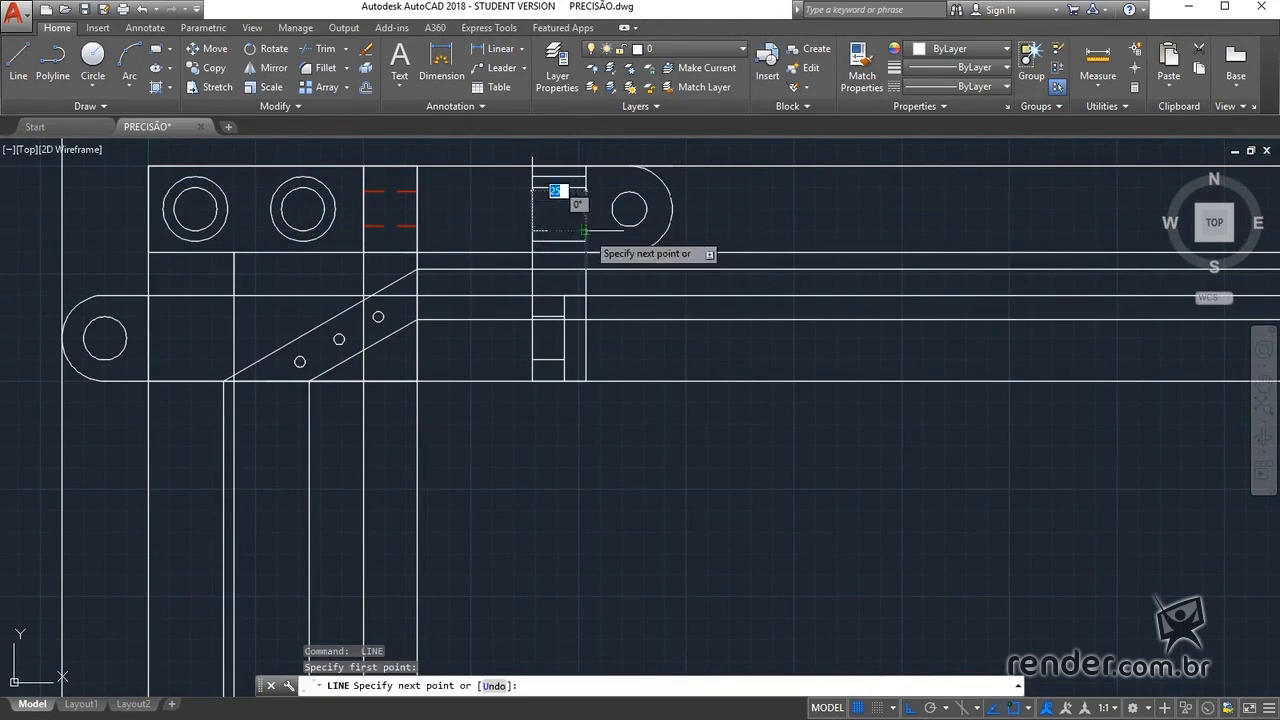
{"action": "key", "text": "Escape"}
{"action": "key", "text": "Return"}
{"action": "key", "text": "Escape"}
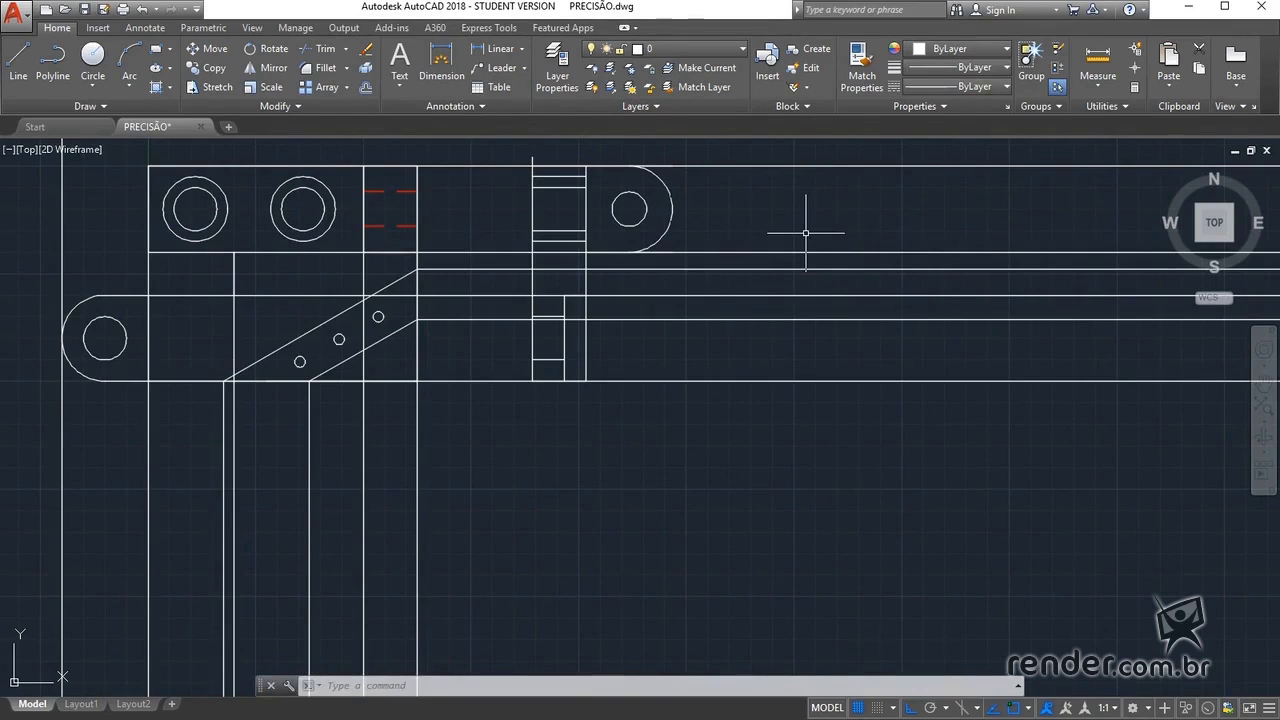